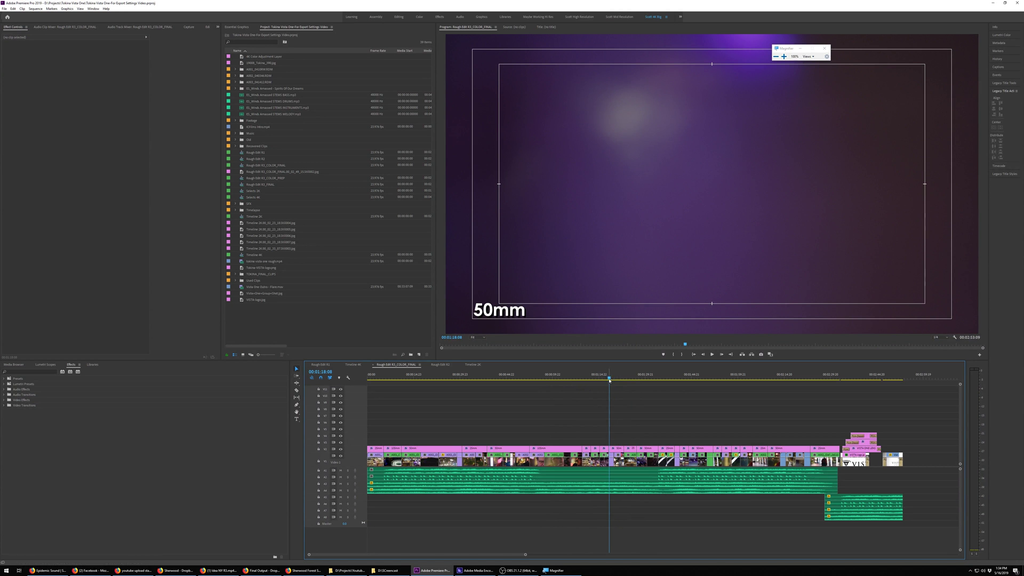
- Drag the playhead to 00:01:22:03 so the Jeep headlights shot with the '50mm' caption shows
left_click_drag(610, 380, 622, 378)
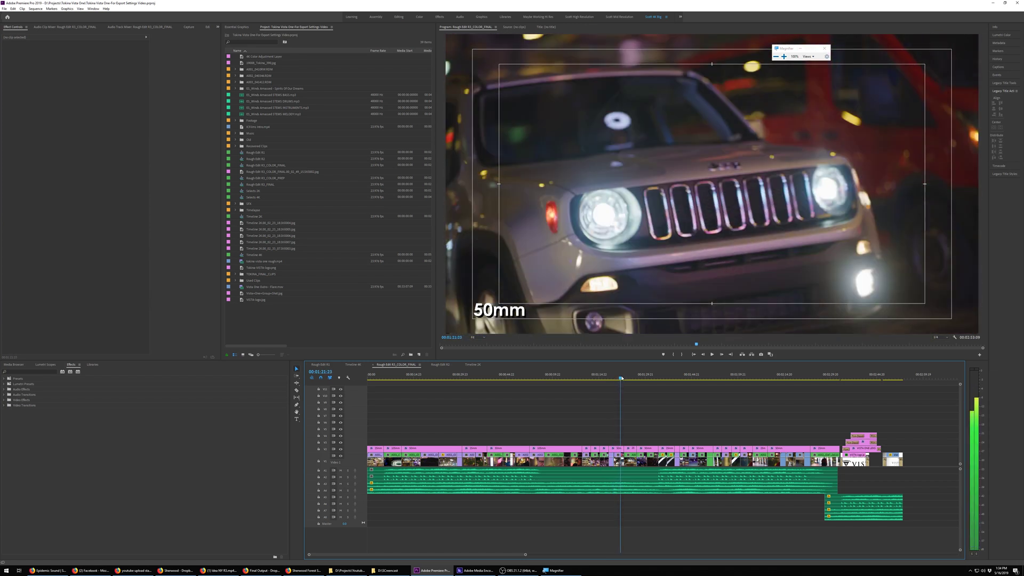
left_click_drag(621, 378, 622, 378)
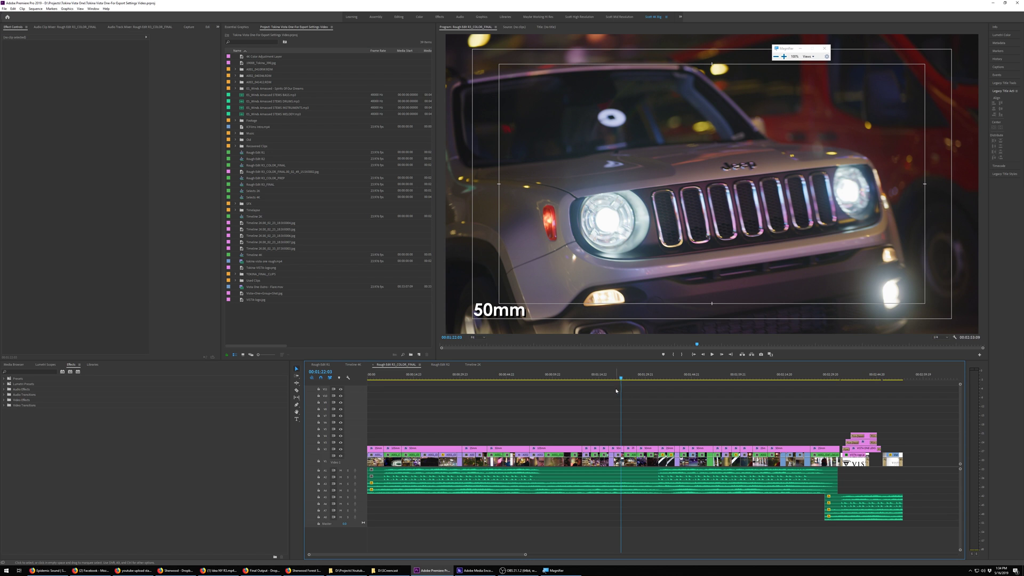
- Choose File > Export > Media to open Export Settings, which defaults to H.264 YouTube 720p HD
key("super+plus")
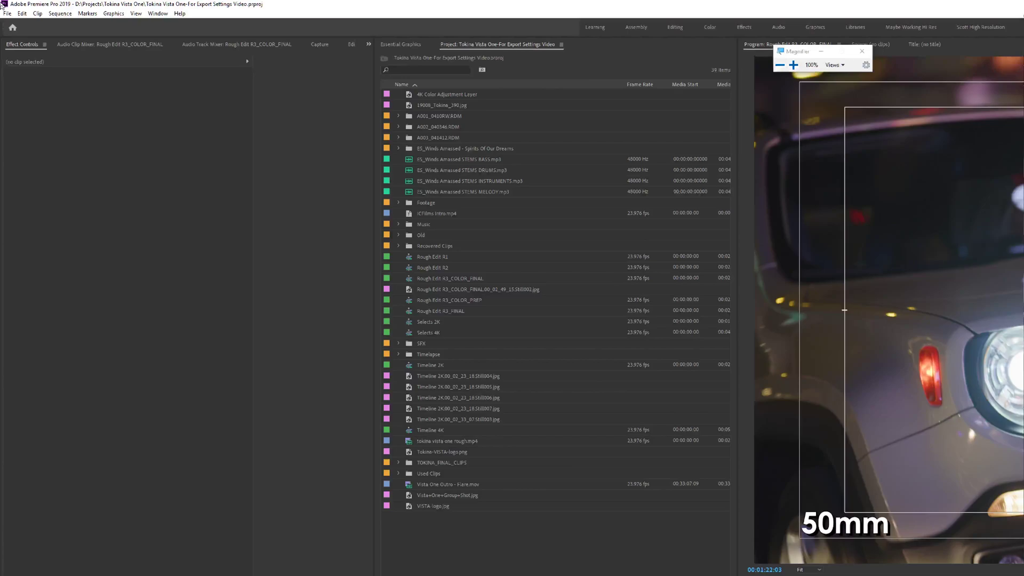
left_click(4, 8)
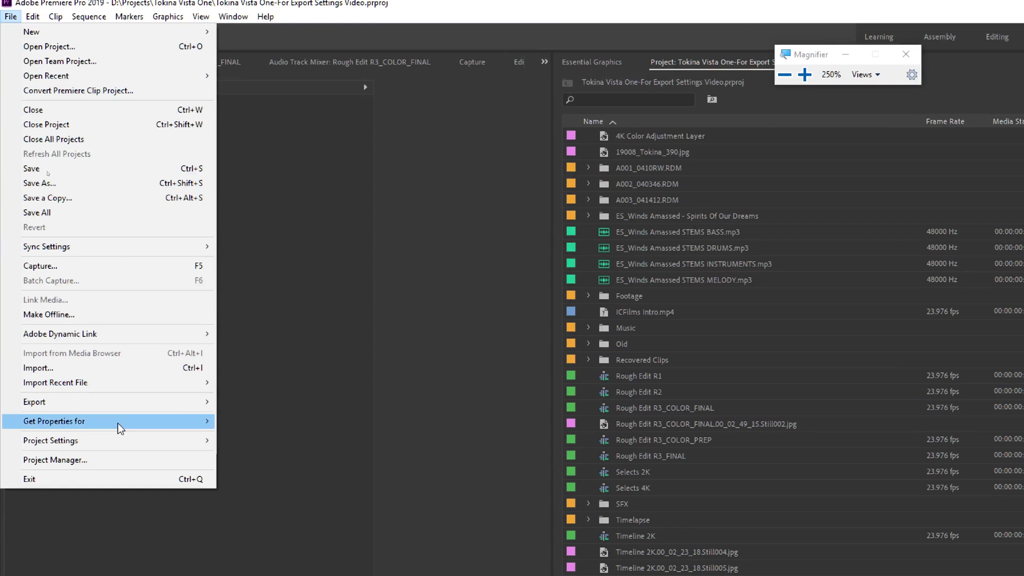
mouse_move(156, 404)
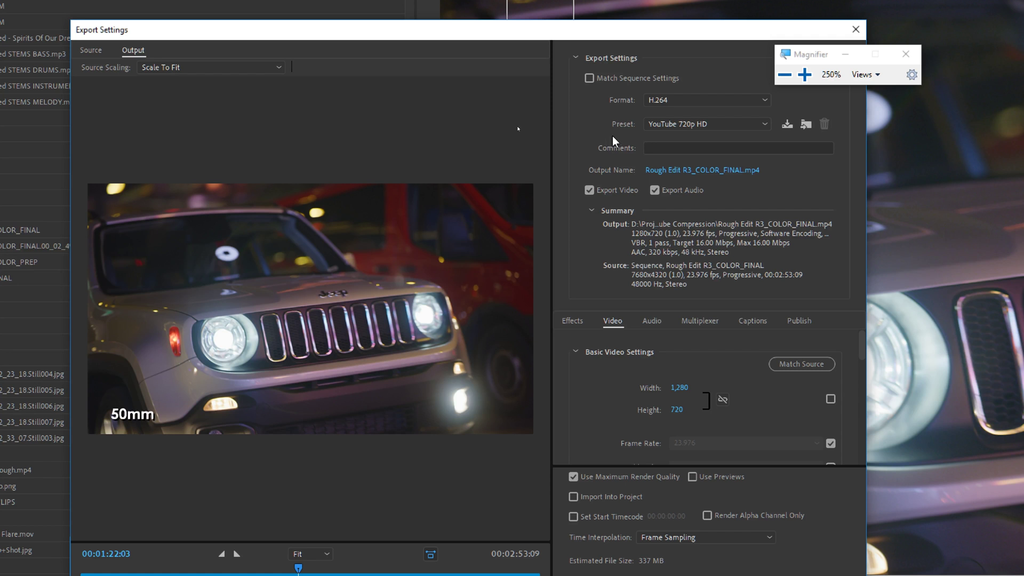
- Change the export format to QuickTime and keep the Apple ProRes 422 HQ preset
left_click(764, 102)
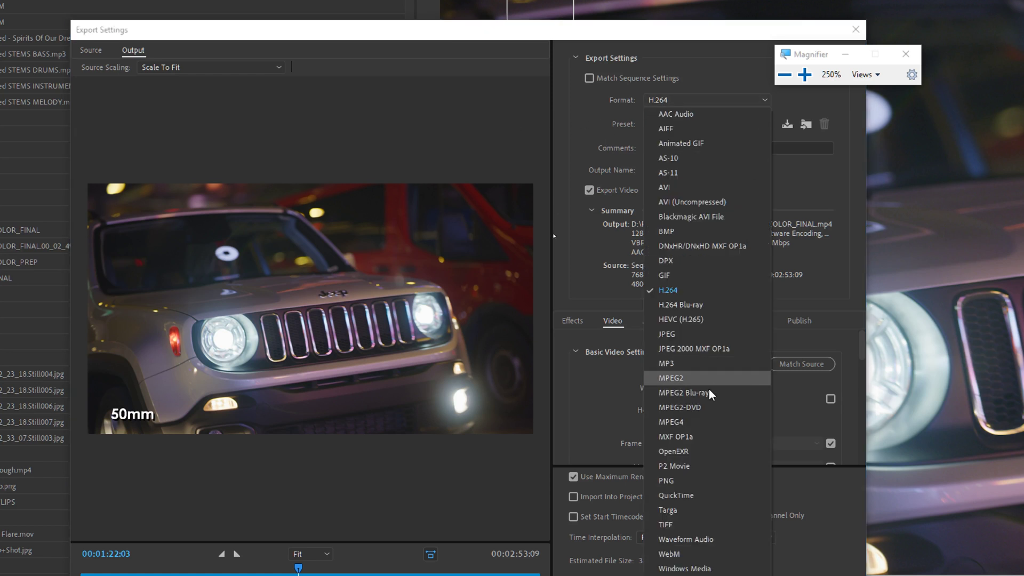
left_click(692, 495)
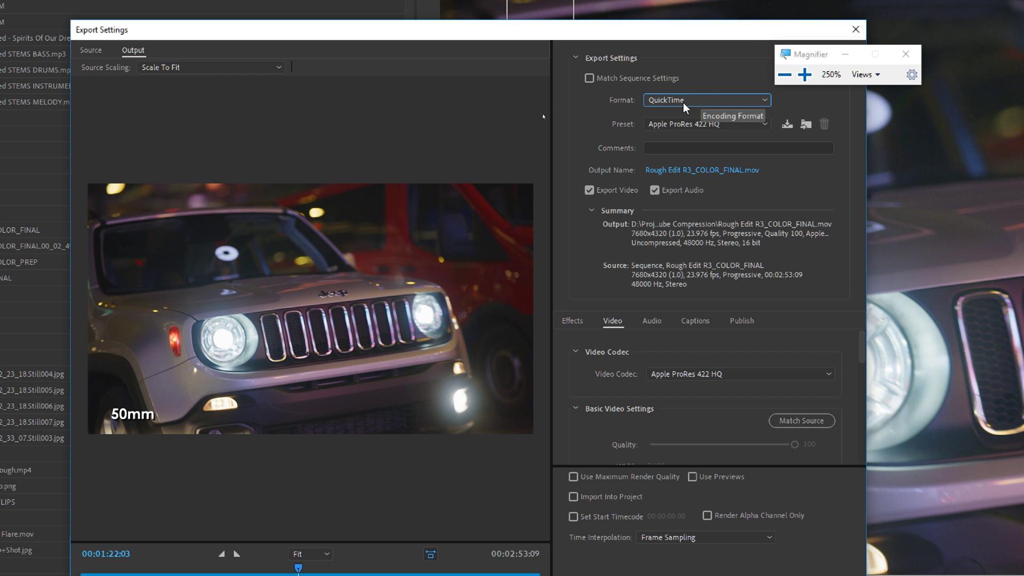
left_click(764, 123)
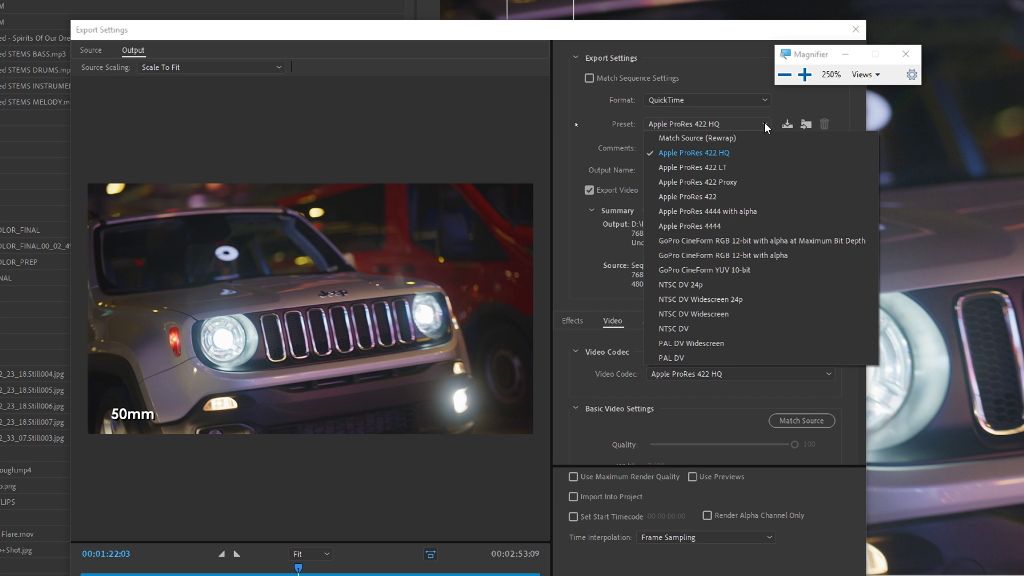
left_click(709, 129)
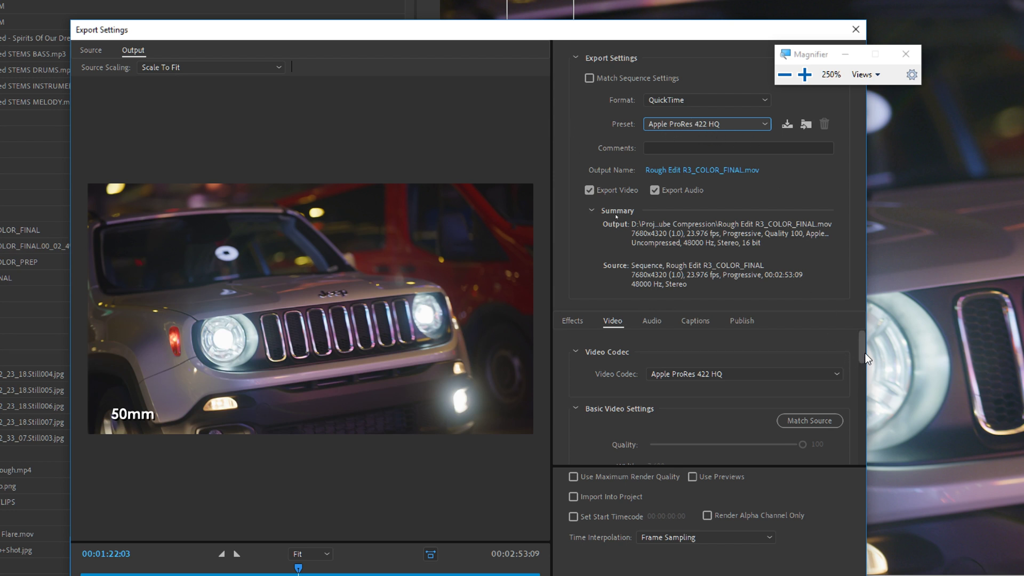
left_click_drag(865, 353, 860, 369)
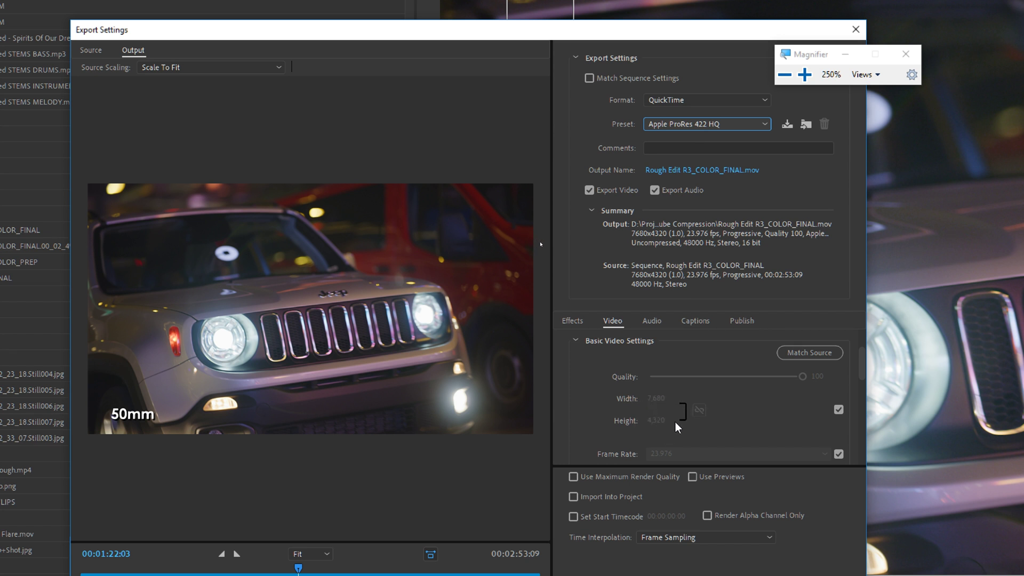
- Unlink frame size from the source and set the output to 1920x1080
left_click(838, 410)
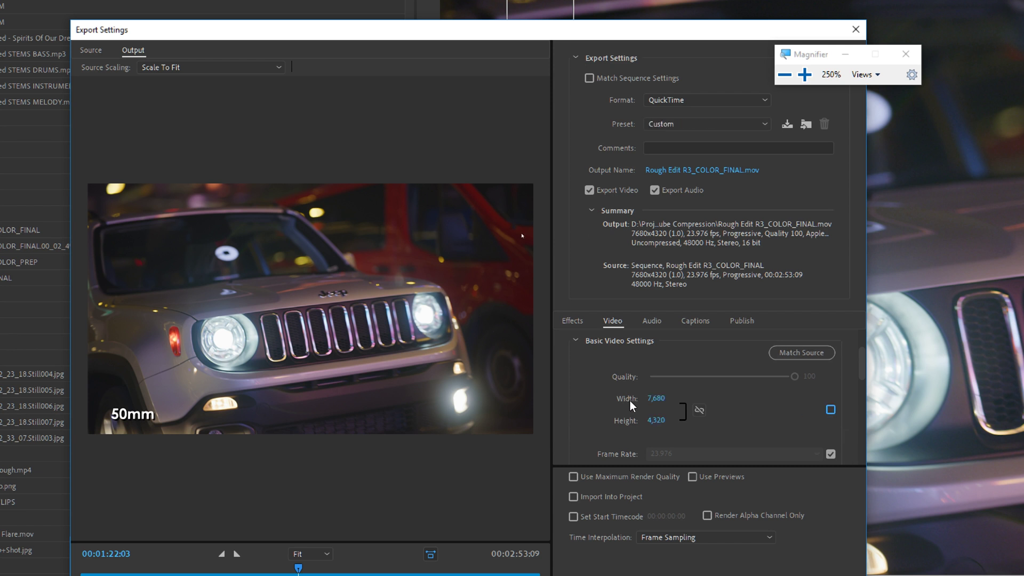
left_click(660, 400)
type("1920")
left_click(655, 420)
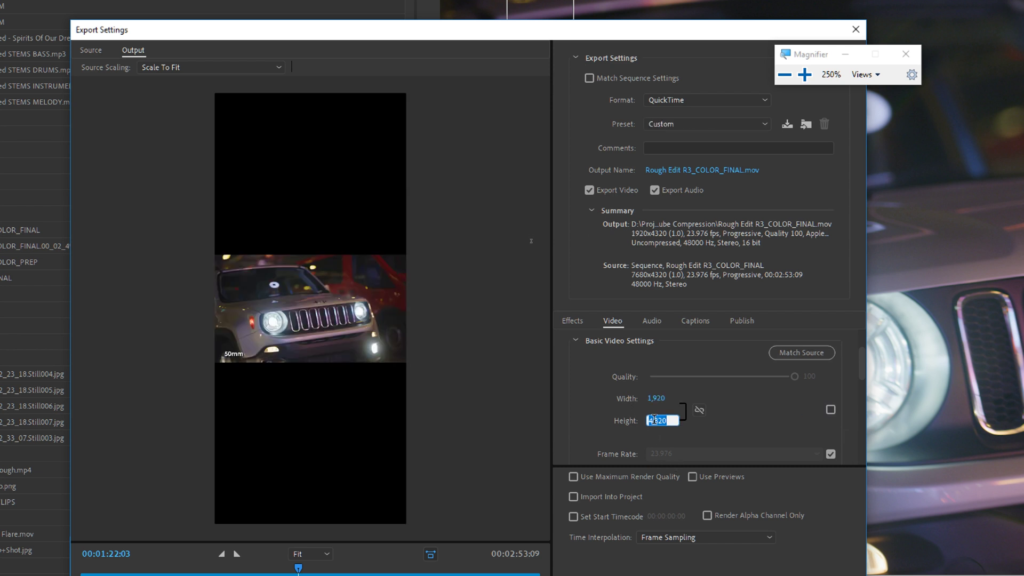
type("1080")
key("Return")
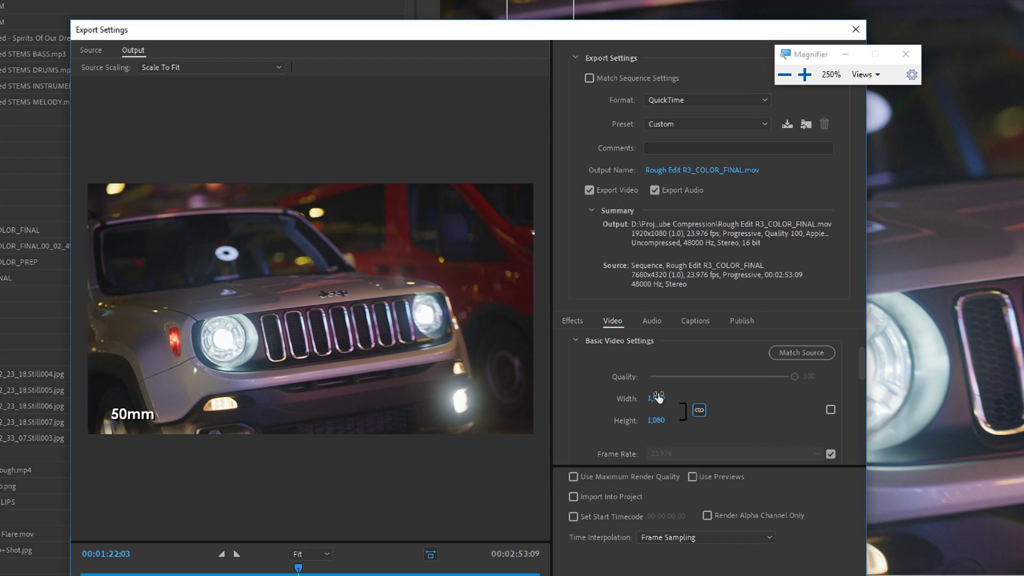
left_click(656, 398)
type("3840")
key("Return")
left_click(656, 398)
type("1920")
key("Return")
- Enable Render at Maximum Depth at 16-bpc and Use Maximum Render Quality
left_click_drag(864, 370, 788, 421)
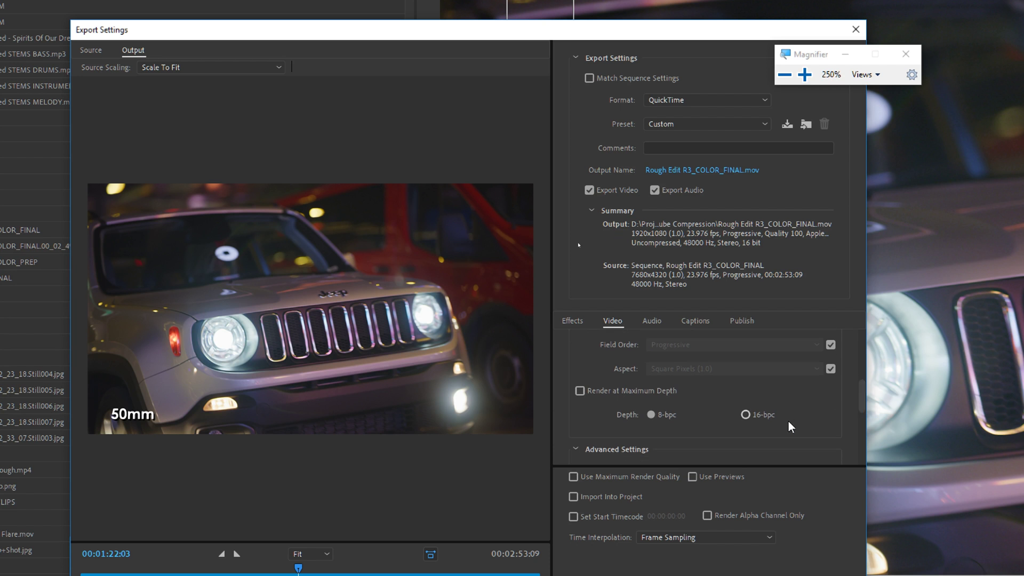
left_click(579, 391)
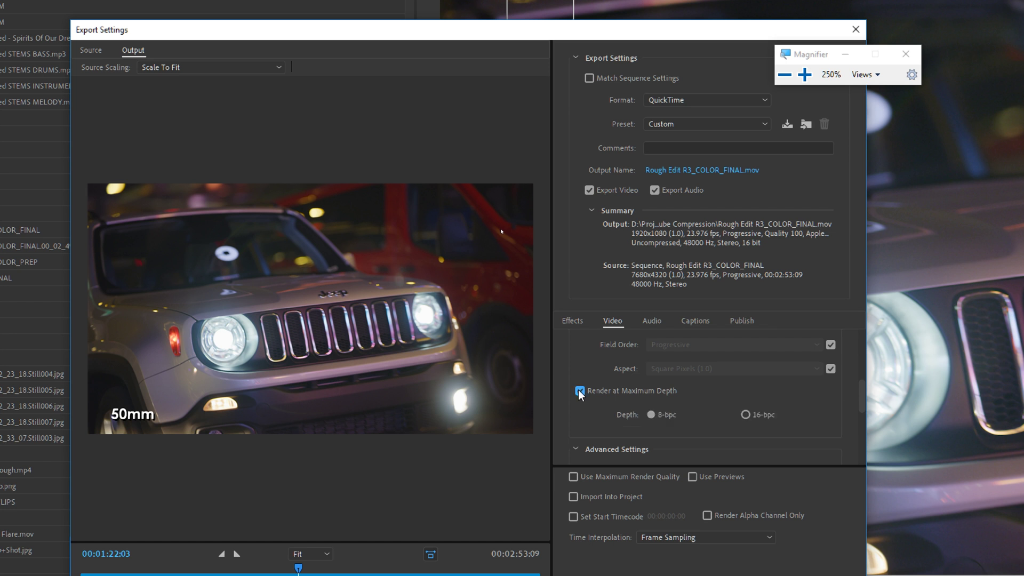
left_click(745, 415)
left_click_drag(862, 389, 798, 425)
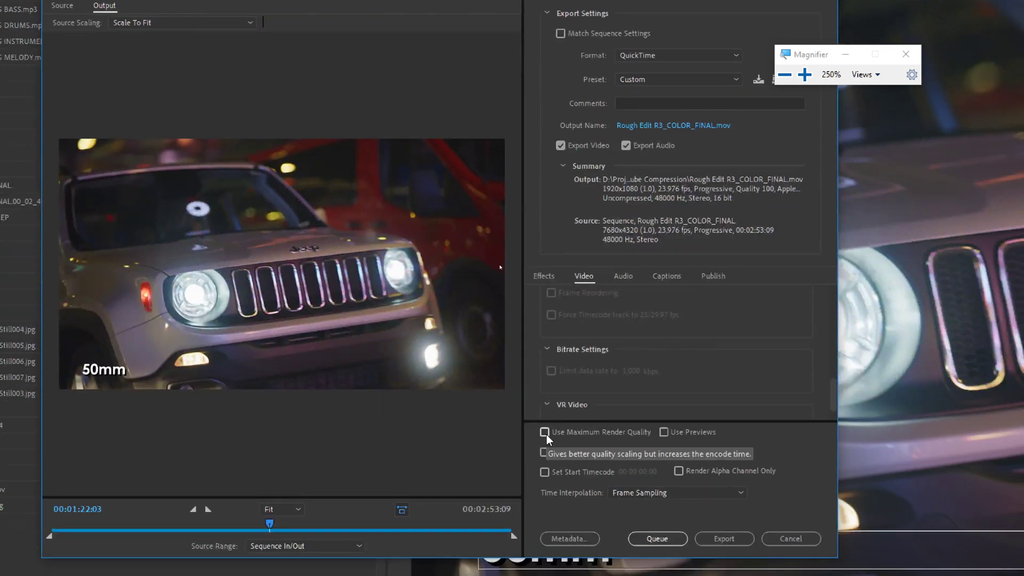
left_click(544, 432)
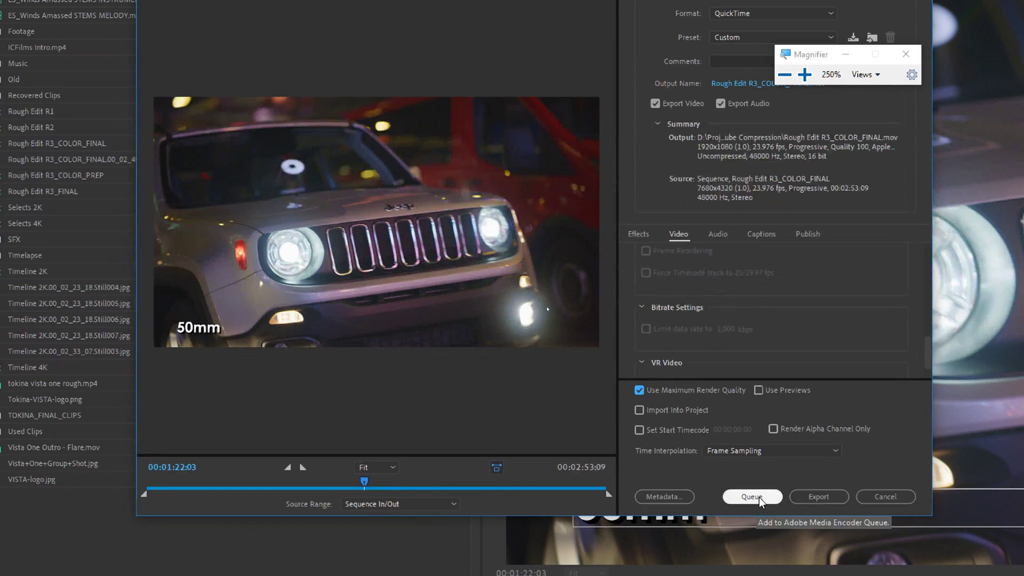
- Try the Apple ProRes 422 preset with Maximum Render Quality and 16-bpc maximum depth
left_click(779, 130)
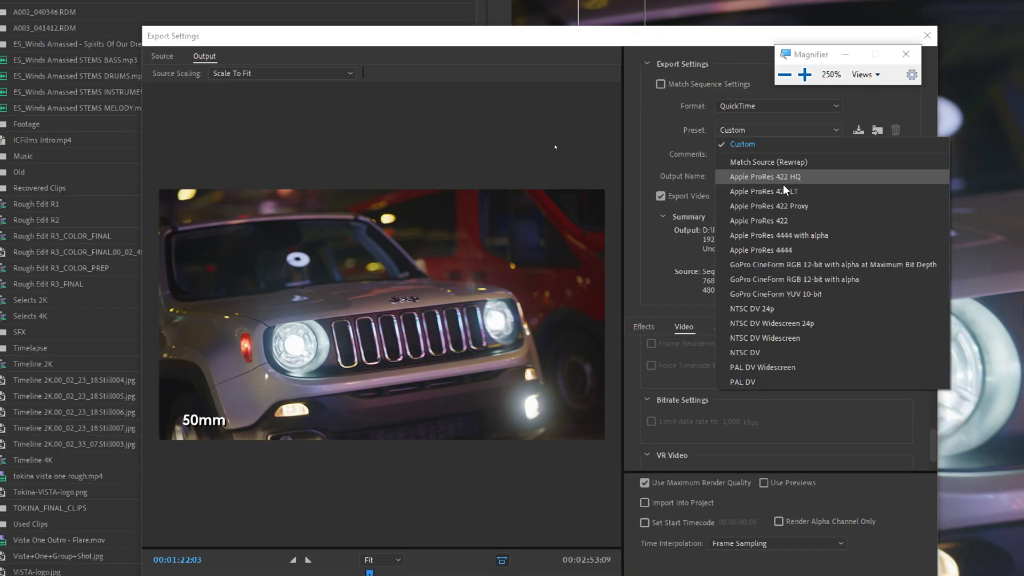
left_click(791, 221)
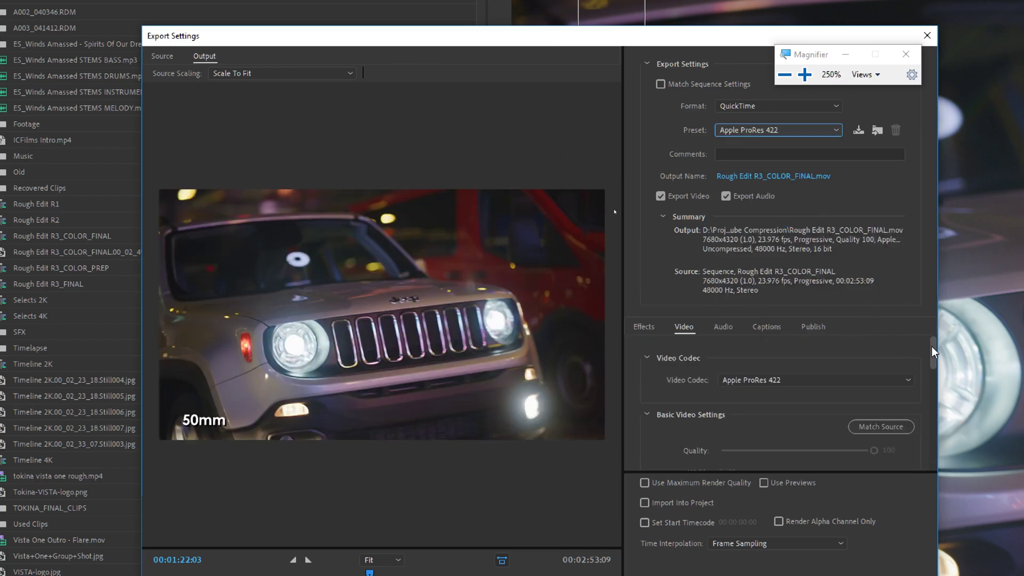
left_click_drag(935, 353, 935, 380)
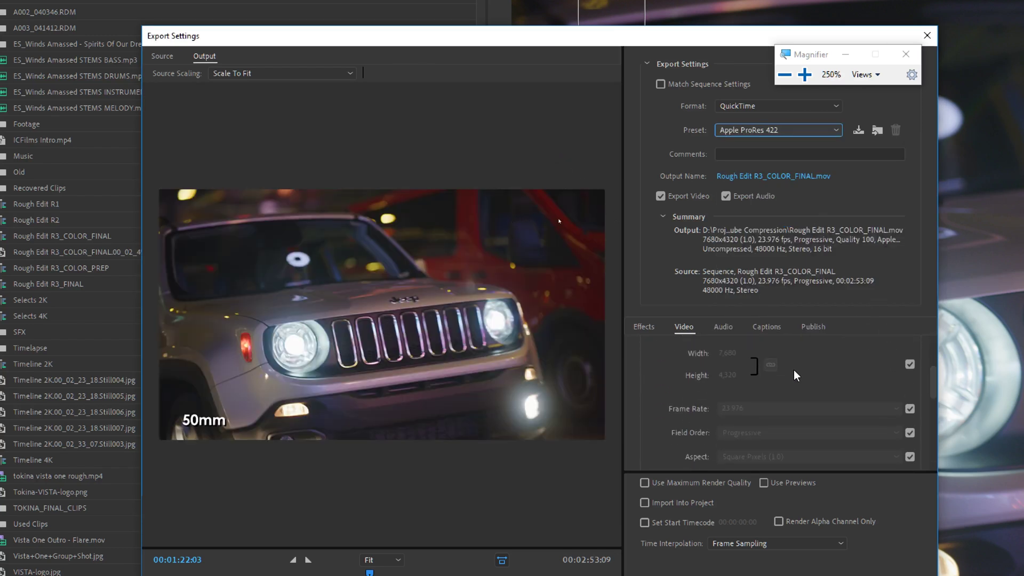
left_click_drag(934, 396, 937, 417)
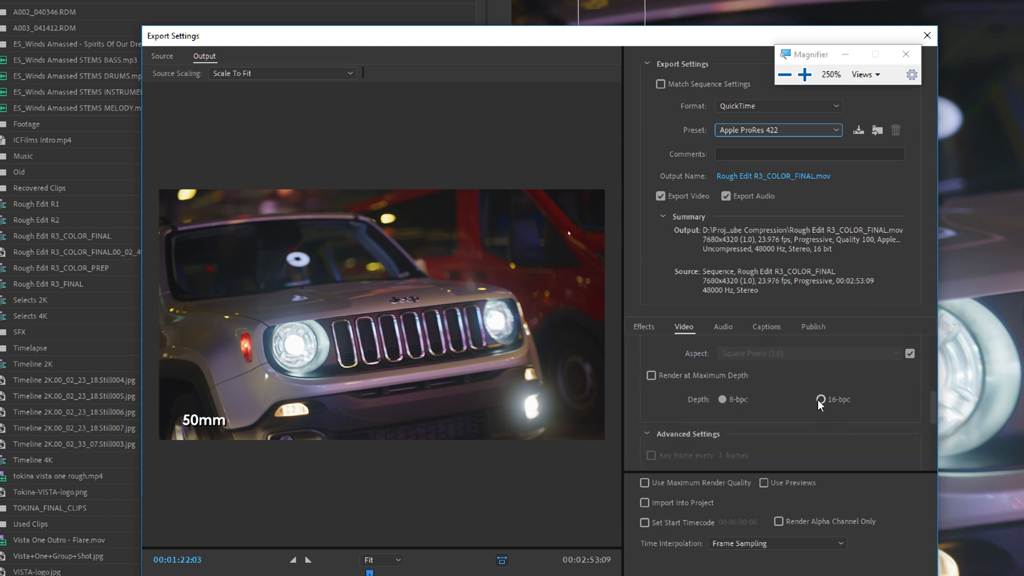
left_click(645, 483)
left_click(652, 375)
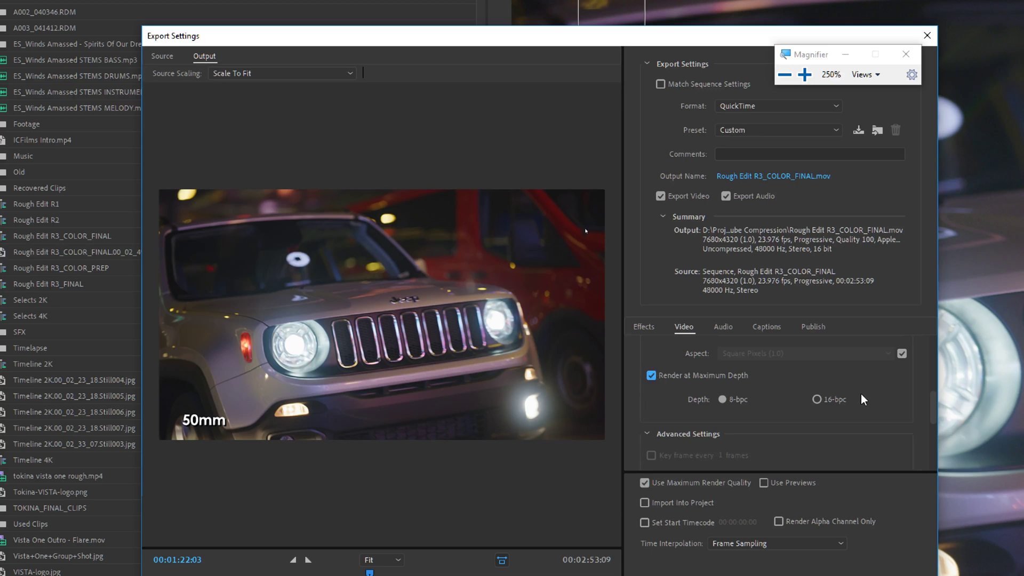
left_click(822, 399)
- Try the Apple ProRes 422 LT preset instead
left_click(815, 131)
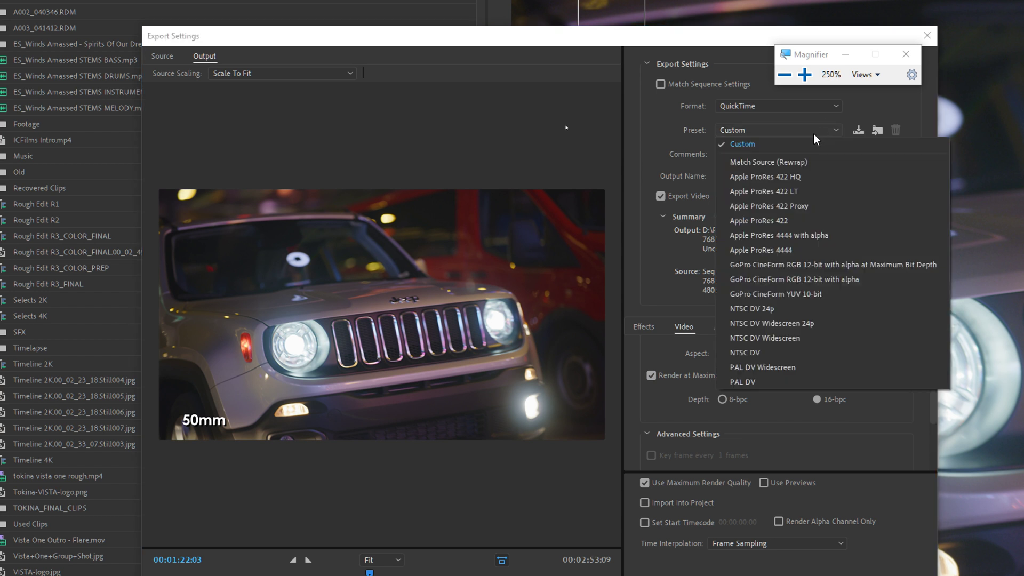
left_click(788, 191)
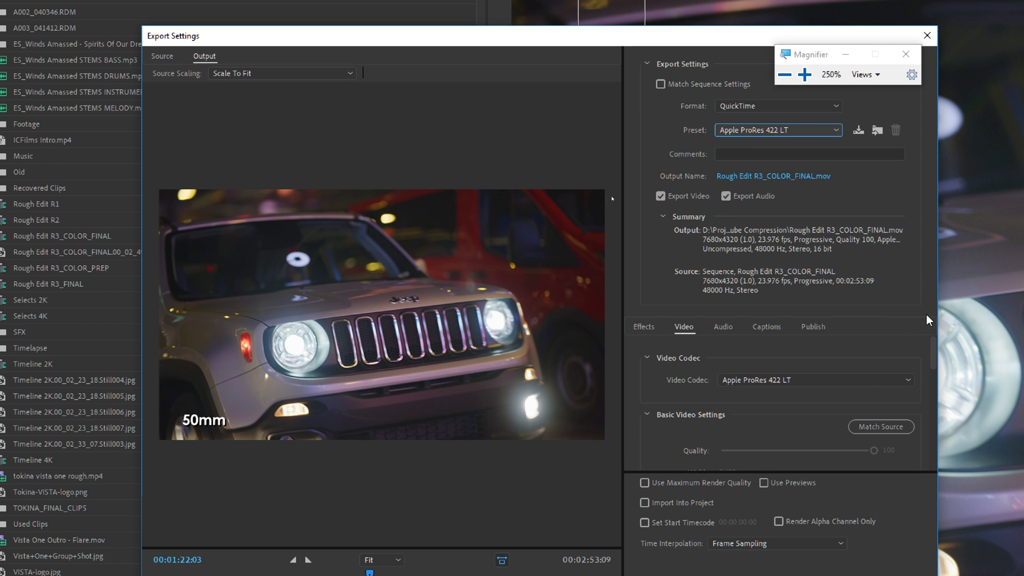
mouse_move(933, 357)
left_mouse_down()
mouse_move(933, 371)
mouse_move(933, 354)
left_mouse_up()
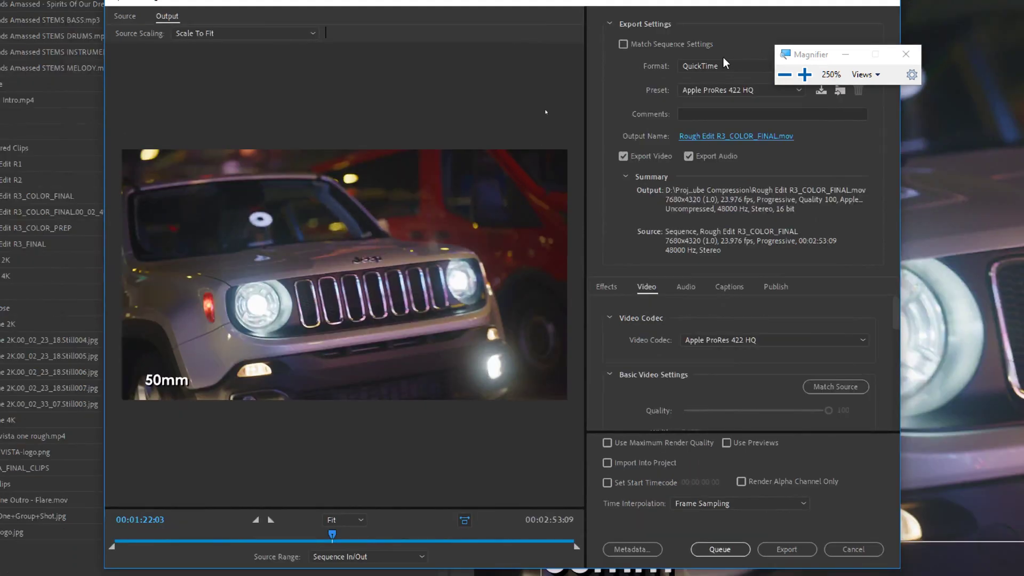
left_click(723, 63)
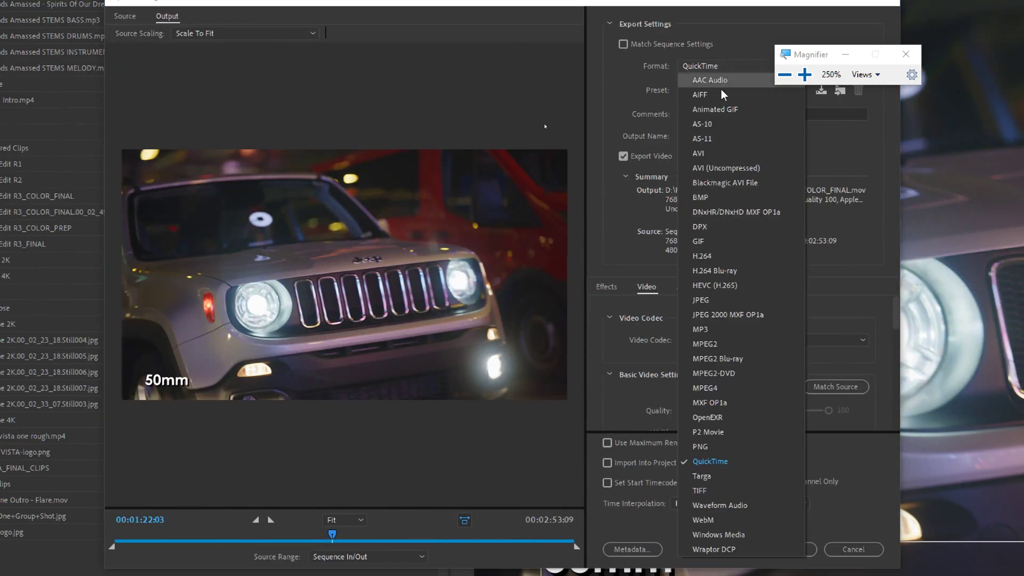
- Switch to WebM at 3840x2160 and set the VP9 method to Constant Quality at 50
left_click(749, 516)
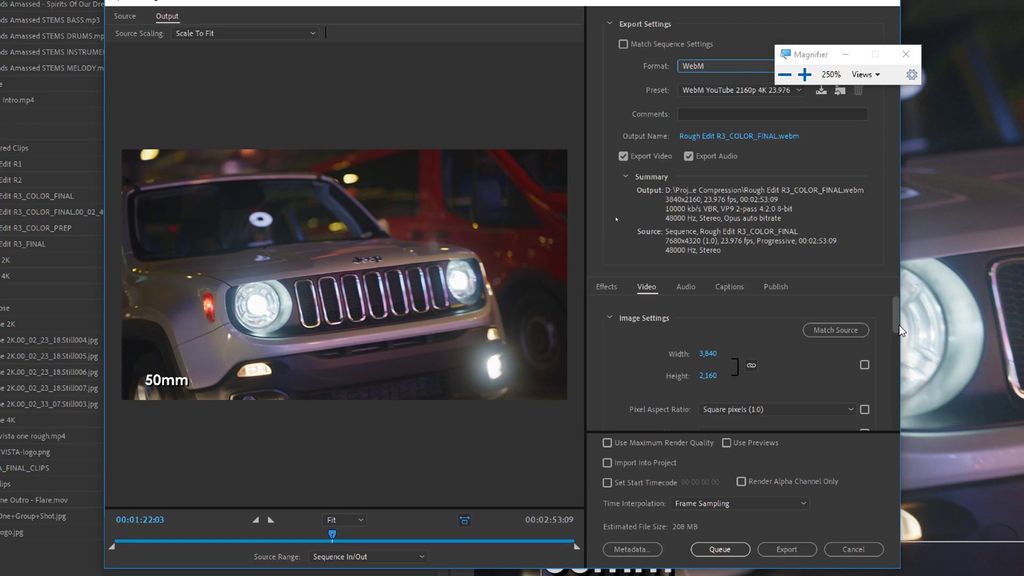
left_click_drag(895, 318, 892, 371)
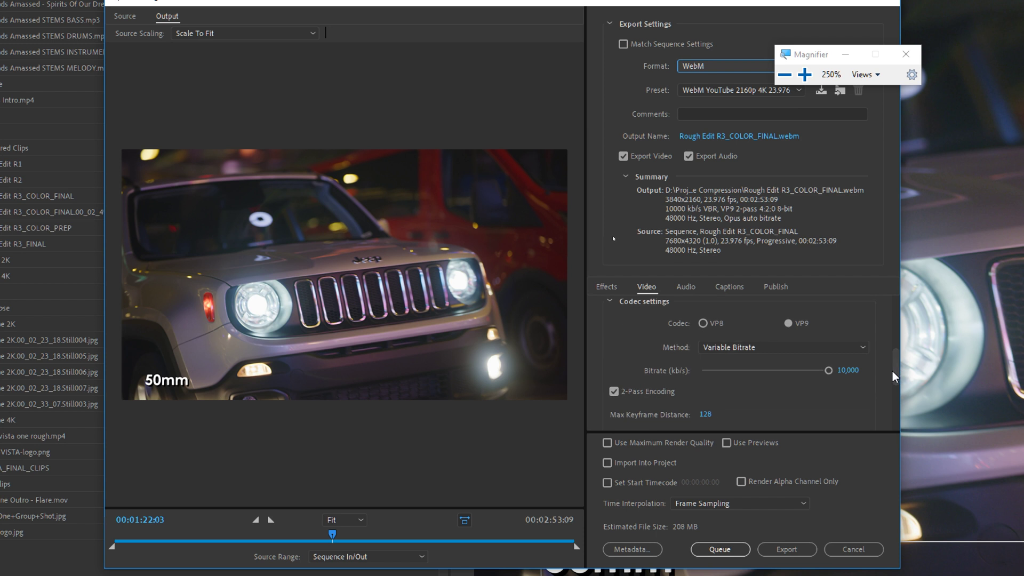
left_click(766, 351)
left_click(764, 362)
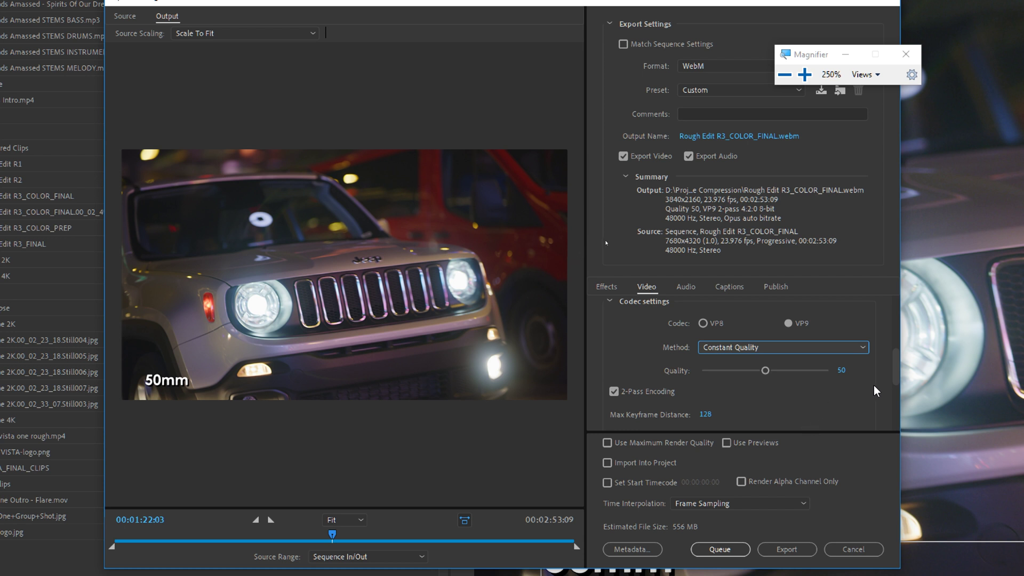
- Set VP9 sampling to 4:2:2 and bit depth to 10-bit, keeping 2-pass encoding on
left_click_drag(895, 361, 896, 373)
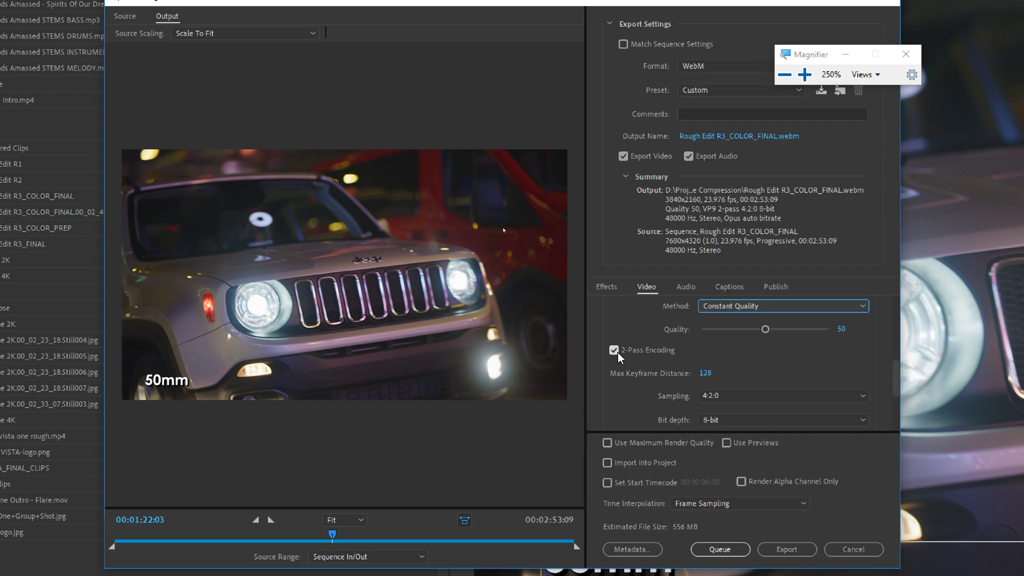
left_click(655, 351)
left_click(655, 347)
left_click(864, 395)
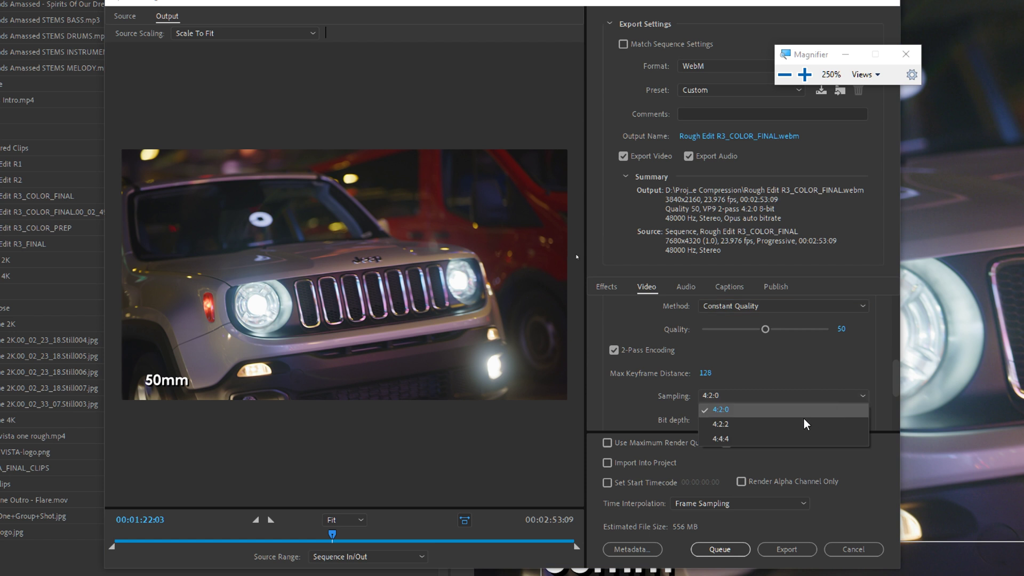
left_click(747, 427)
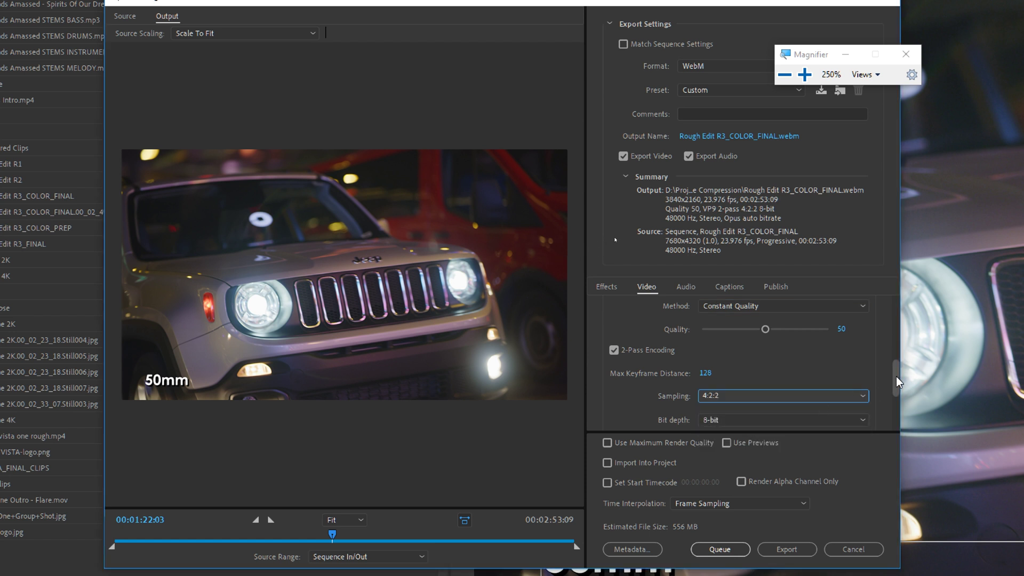
scroll(842, 373, "down", 2)
left_click(848, 354)
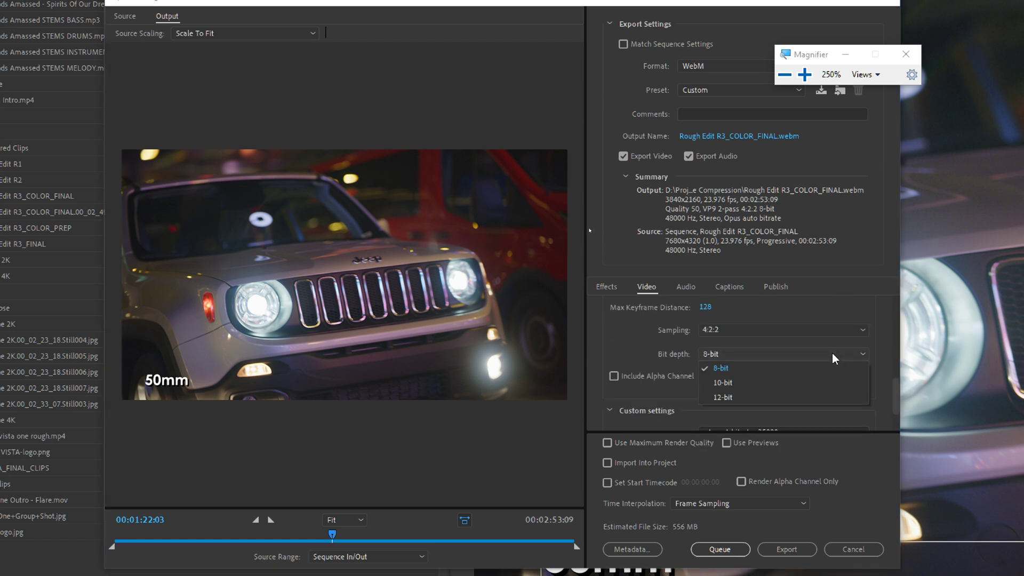
left_click(738, 383)
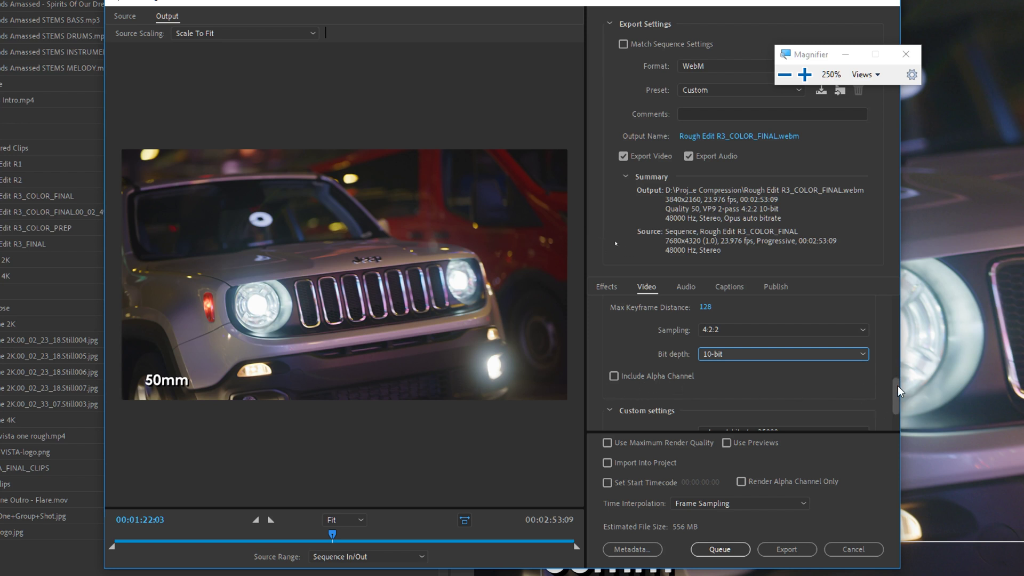
left_click_drag(897, 386, 671, 360)
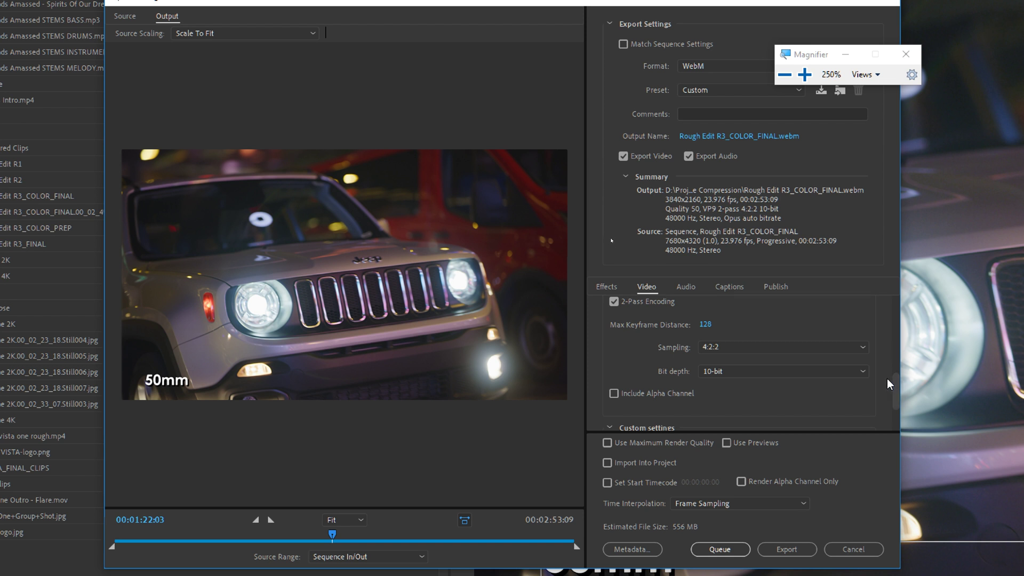
- Enable Use Maximum Render Quality and drag the VP9 Quality slider from 50 to 100
scroll(894, 389, "down", 2)
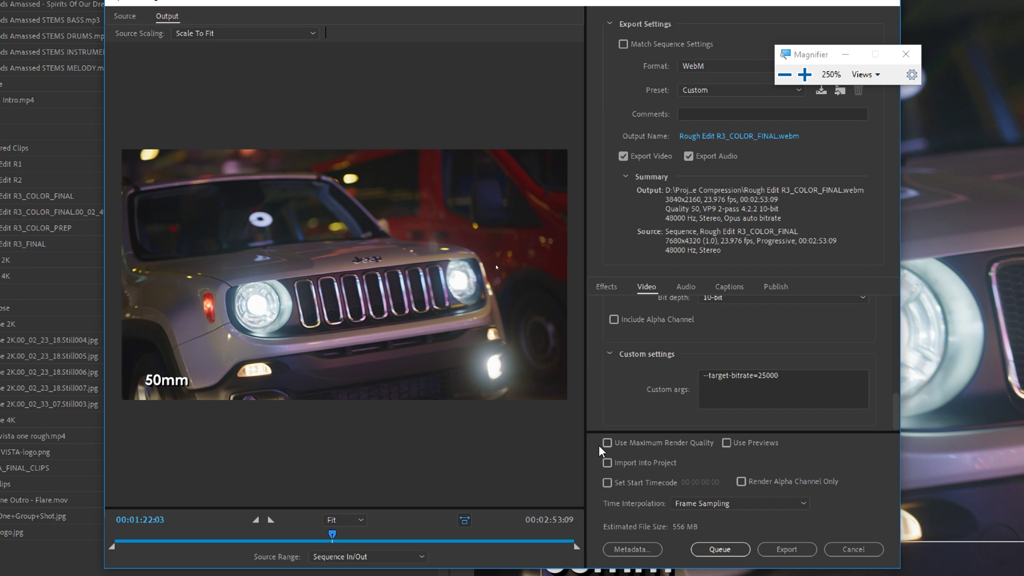
left_click(607, 442)
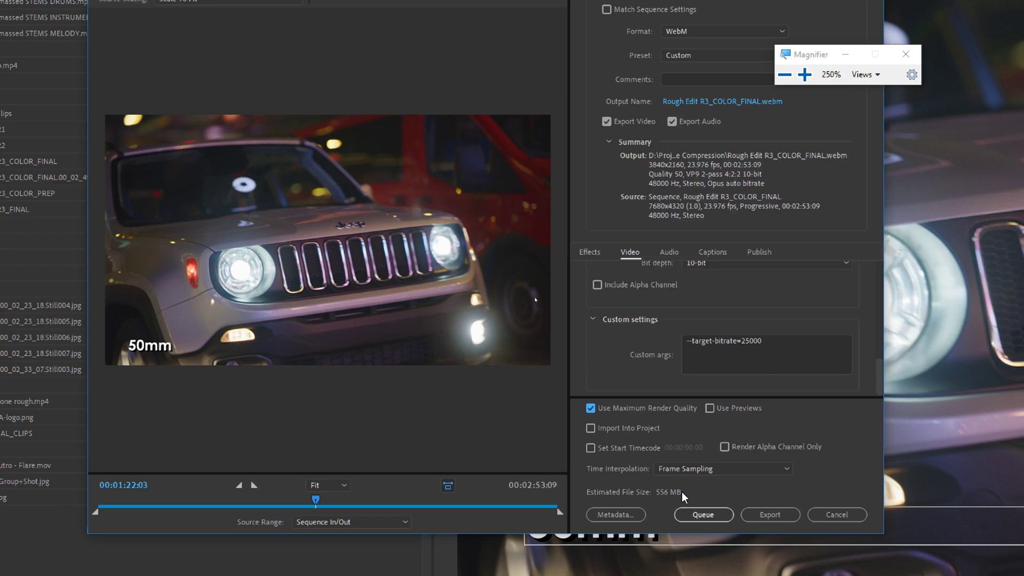
left_click_drag(876, 369, 876, 328)
left_click_drag(746, 326, 878, 318)
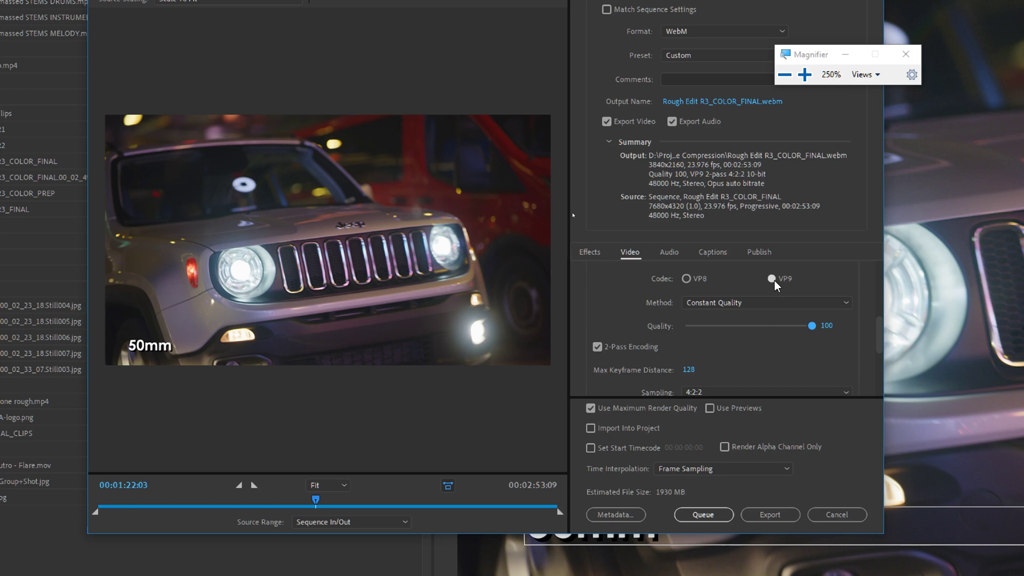
scroll(872, 288, "up", 3)
scroll(872, 288, "up", 3)
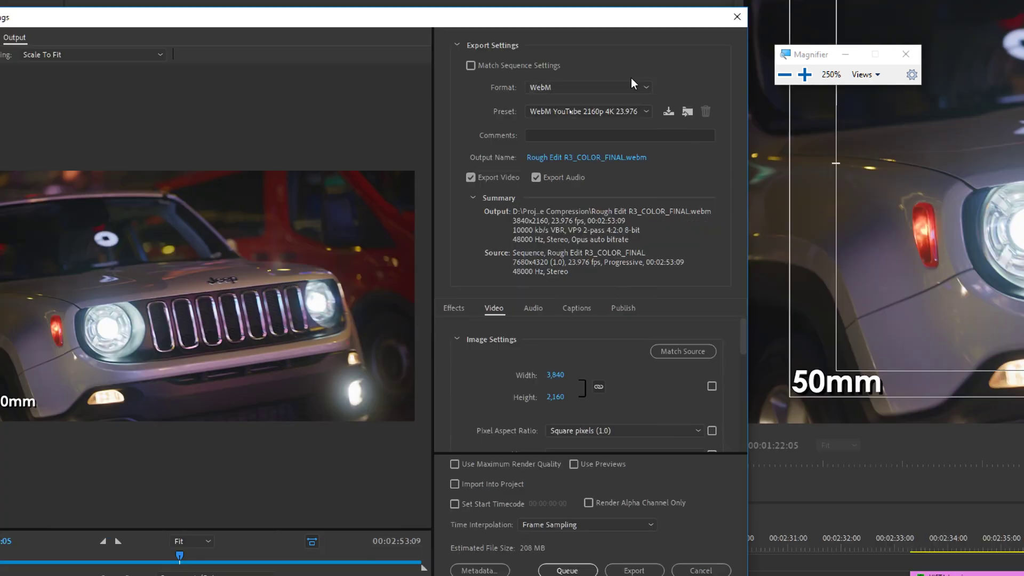
- Change the export format to HEVC (H.265) with the 4K UHD preset
left_click(764, 31)
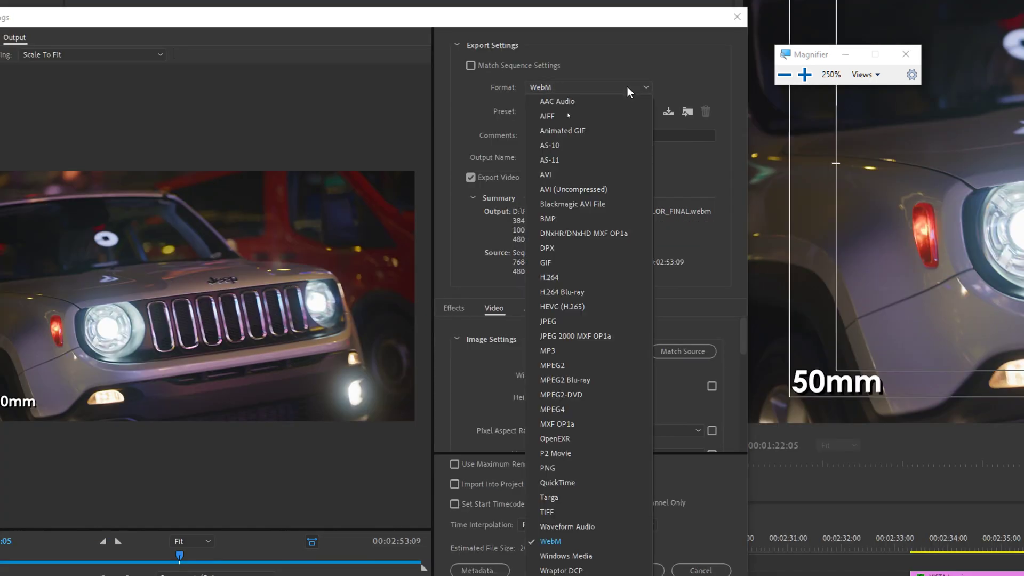
left_click(572, 309)
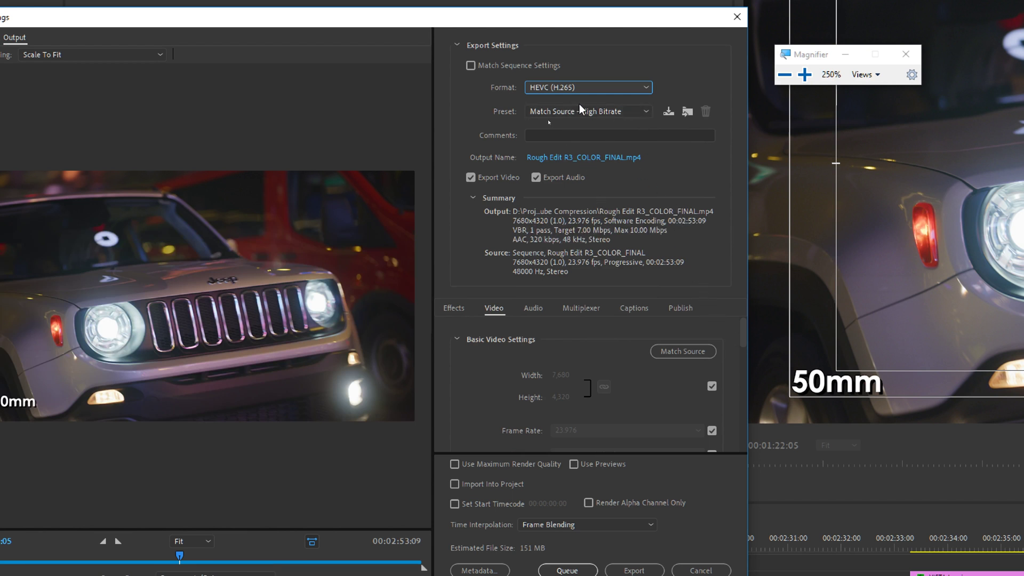
left_click(602, 113)
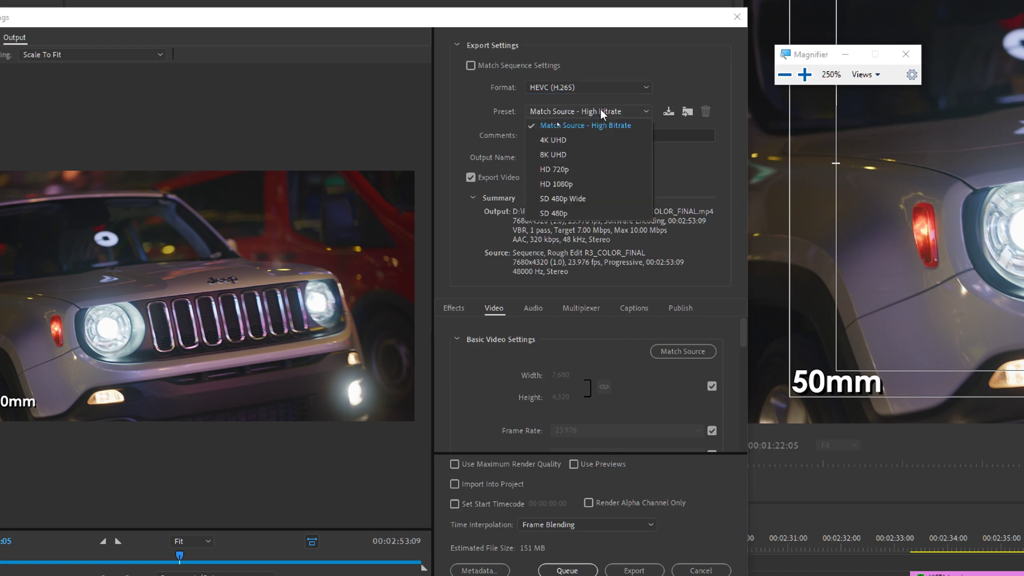
left_click(580, 141)
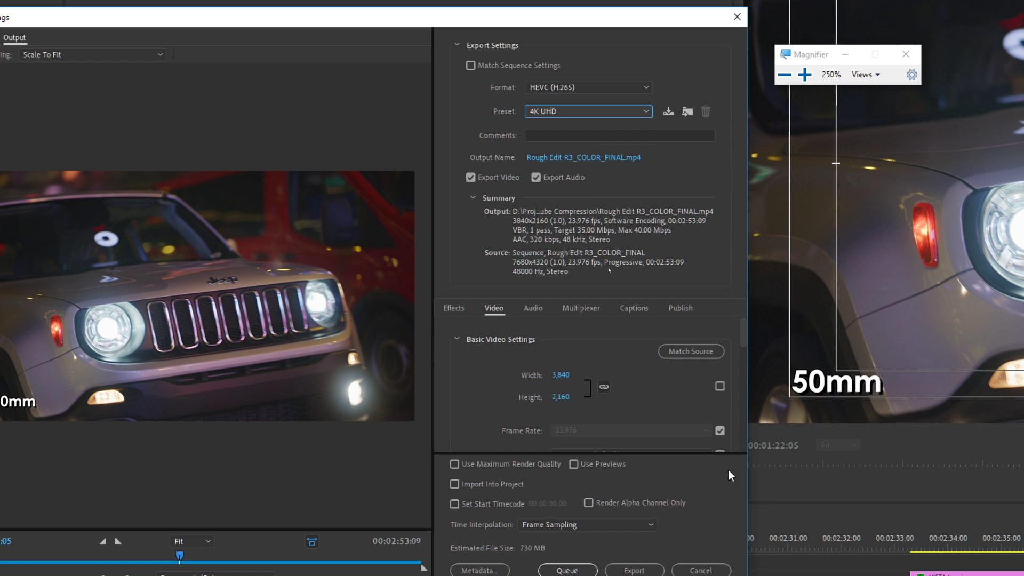
- Enable Render at Maximum Depth and raise the target bitrate to 60 Mbps
scroll(739, 300, "down", 5)
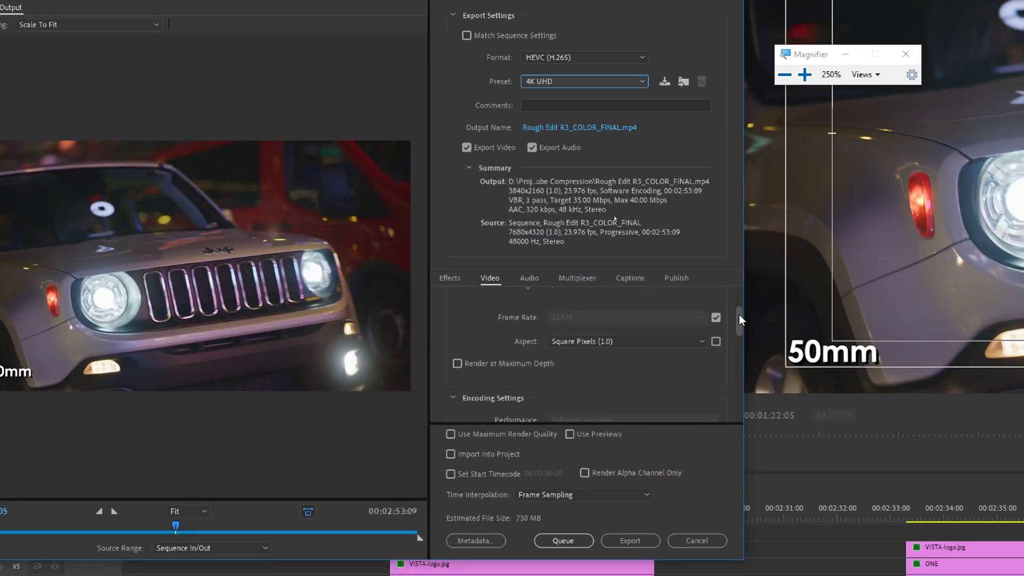
left_click(458, 334)
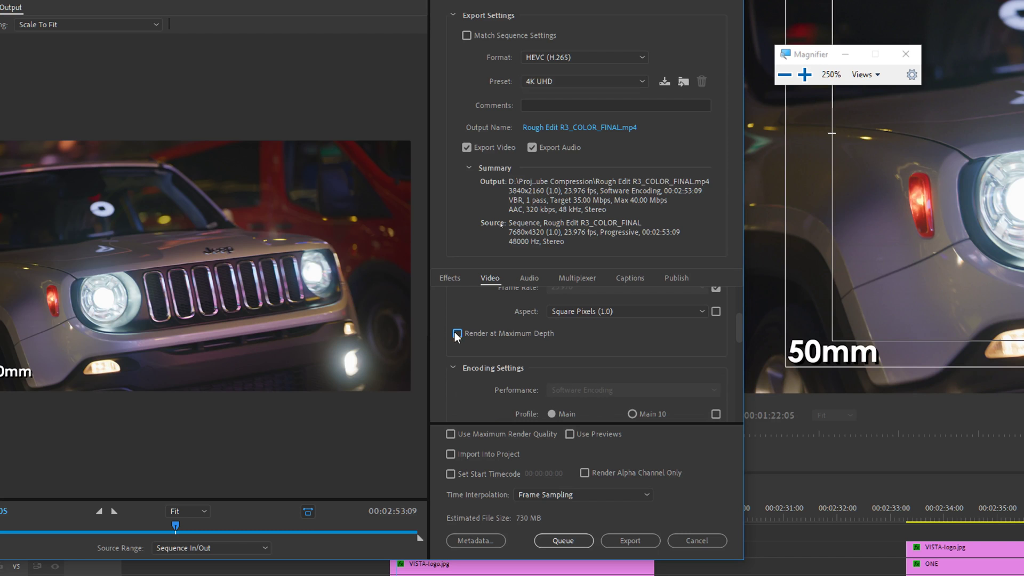
scroll(739, 334, "down", 3)
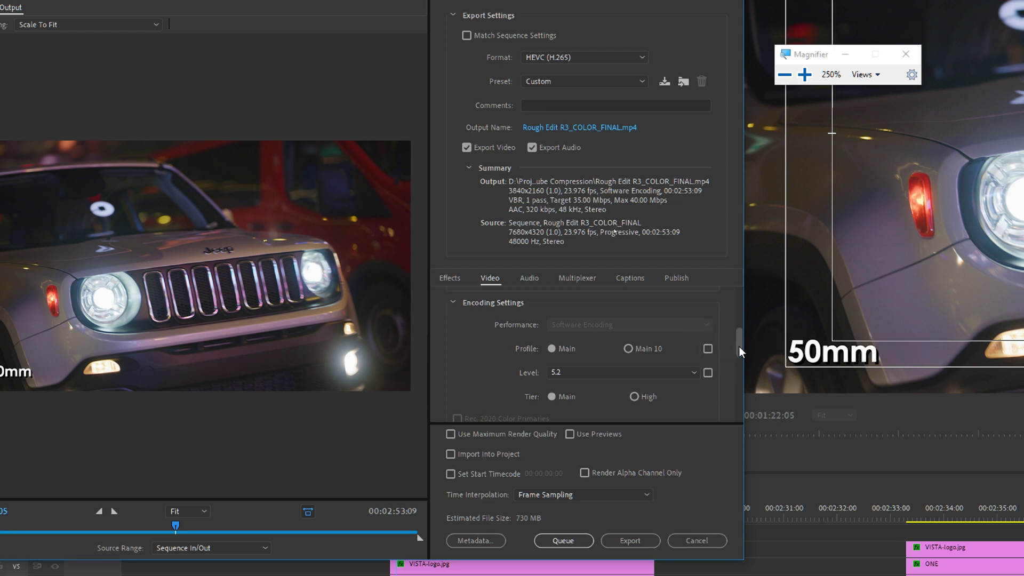
left_click_drag(739, 347, 733, 390)
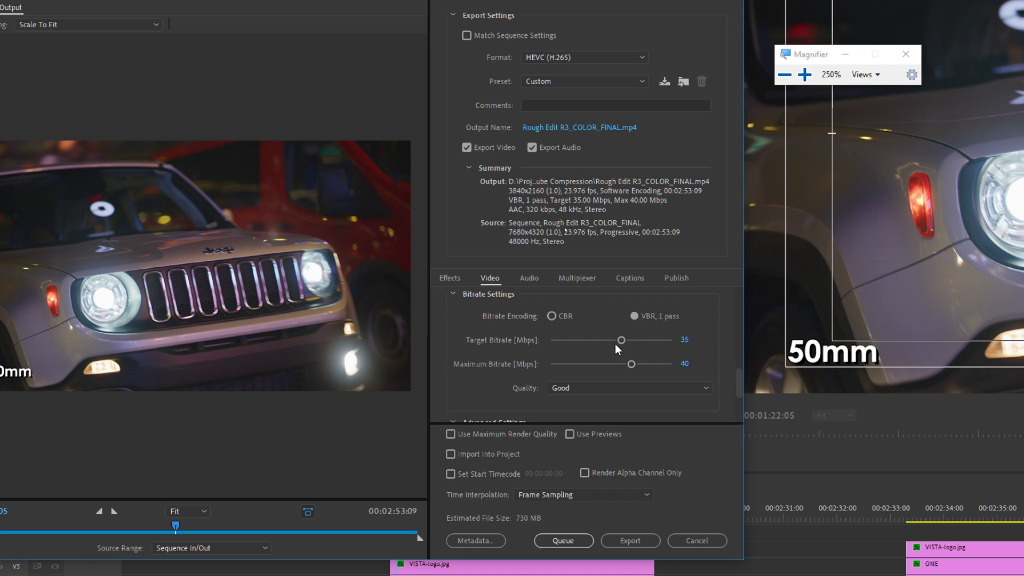
left_click_drag(620, 341, 687, 342)
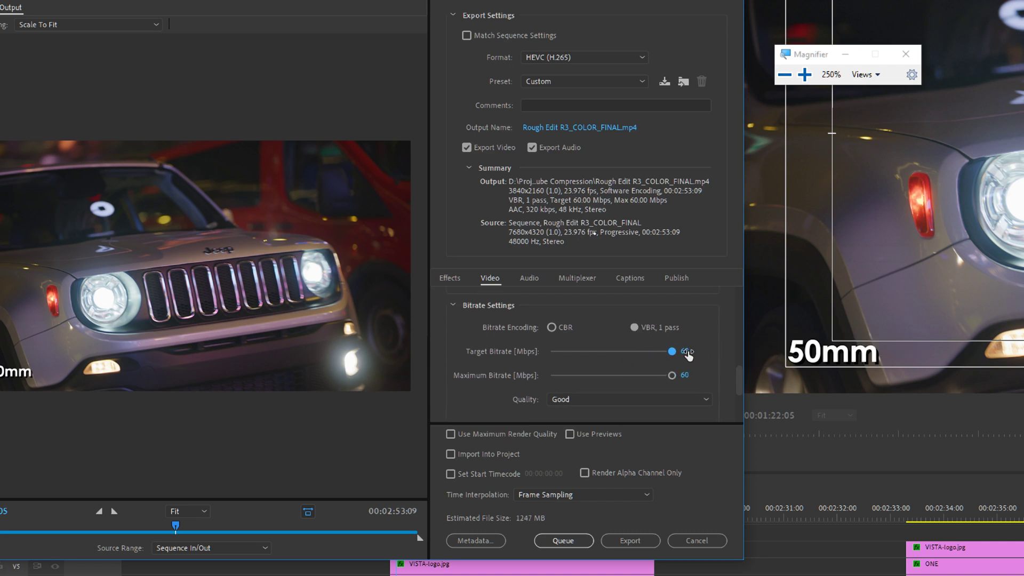
left_click_drag(740, 382, 740, 348)
left_click(692, 342)
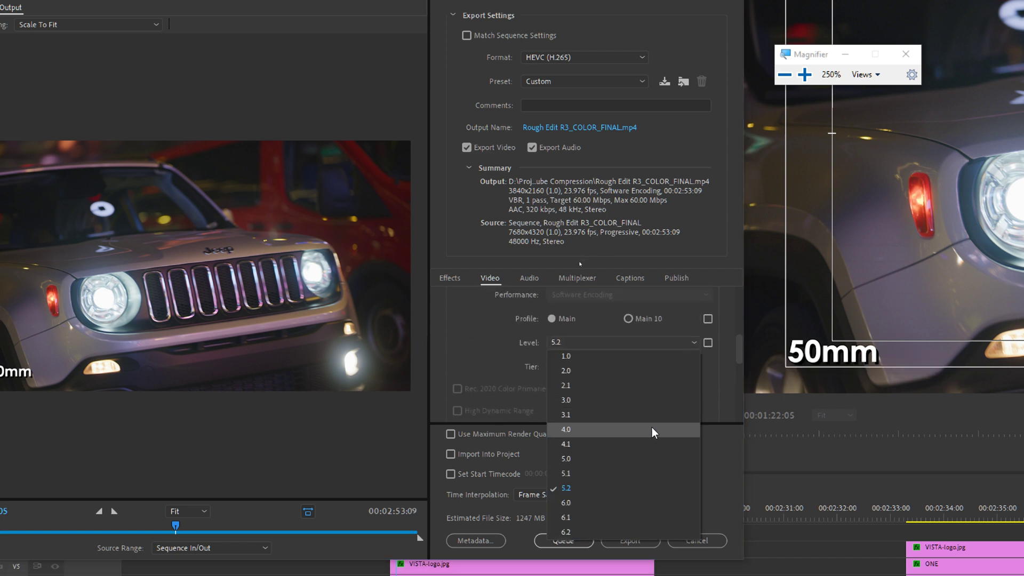
- Set the HEVC level to 6.2 and the output width to 3840, giving 3840x2024
left_click(596, 532)
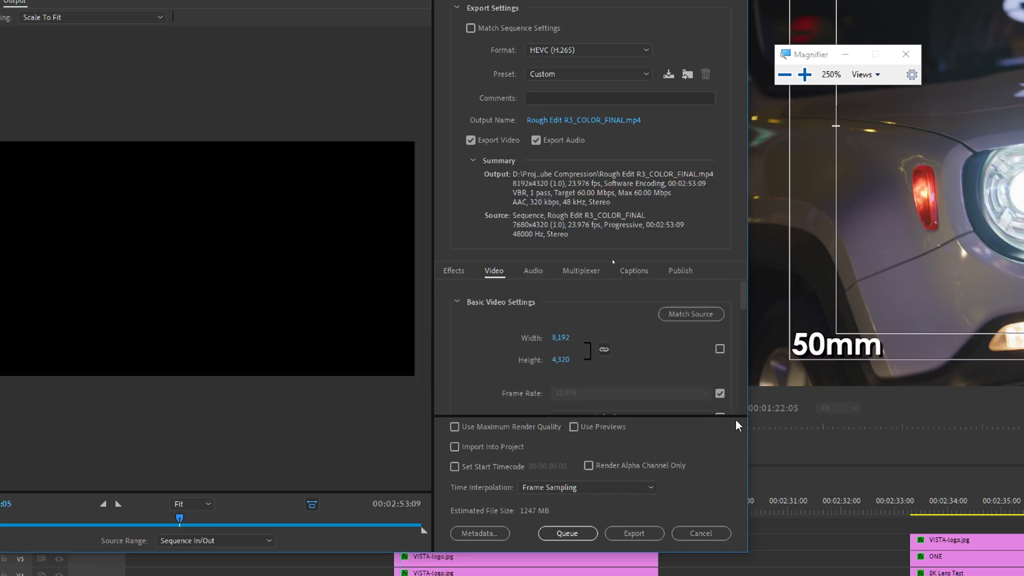
mouse_move(745, 300)
left_mouse_down()
mouse_move(744, 342)
mouse_move(744, 309)
left_mouse_up()
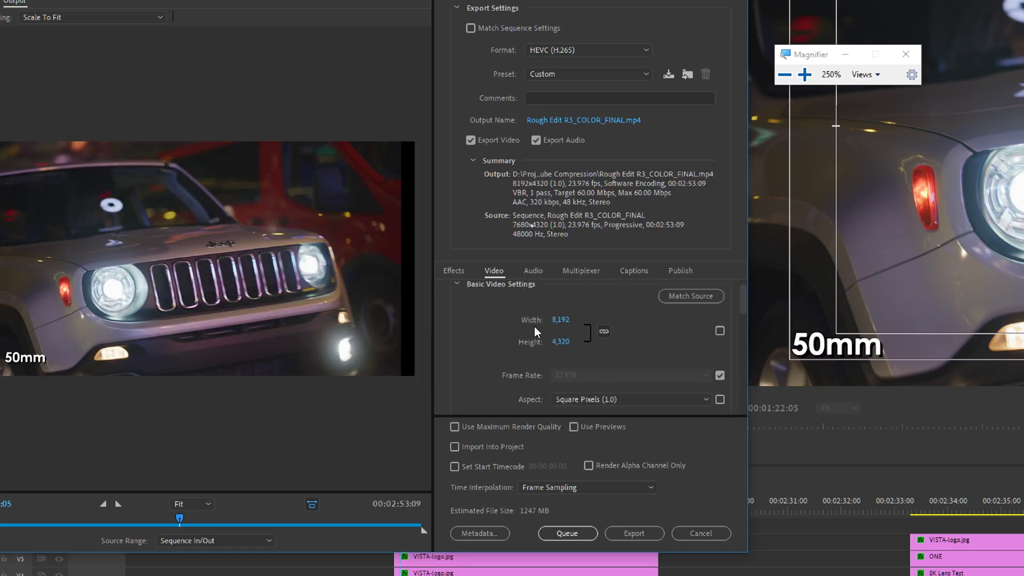
left_click(558, 322)
type("3840")
key("Return")
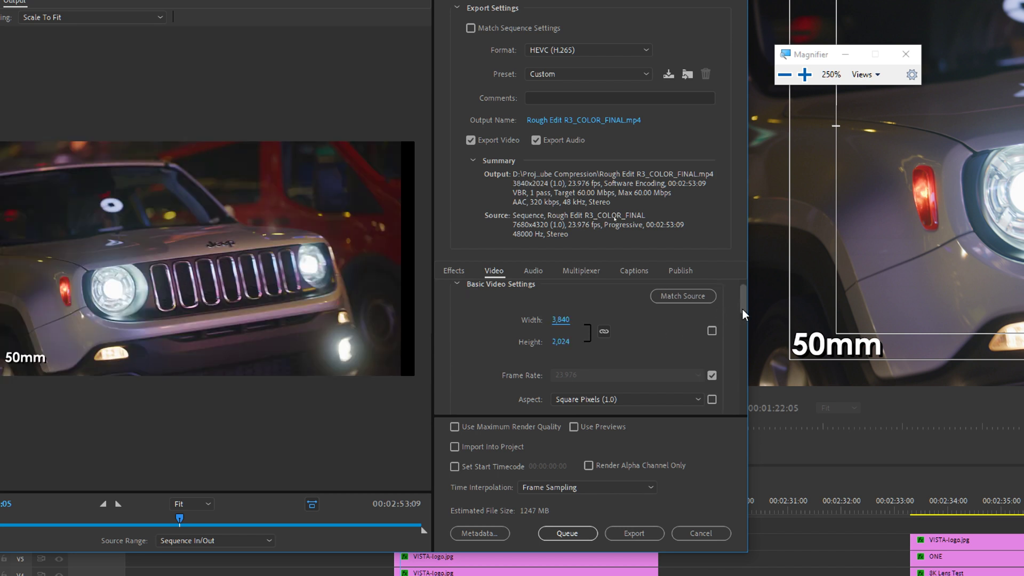
- Set target bitrate to 200 Mbps, quality to Higher, and enable Maximum Render Quality
left_click_drag(742, 310, 744, 376)
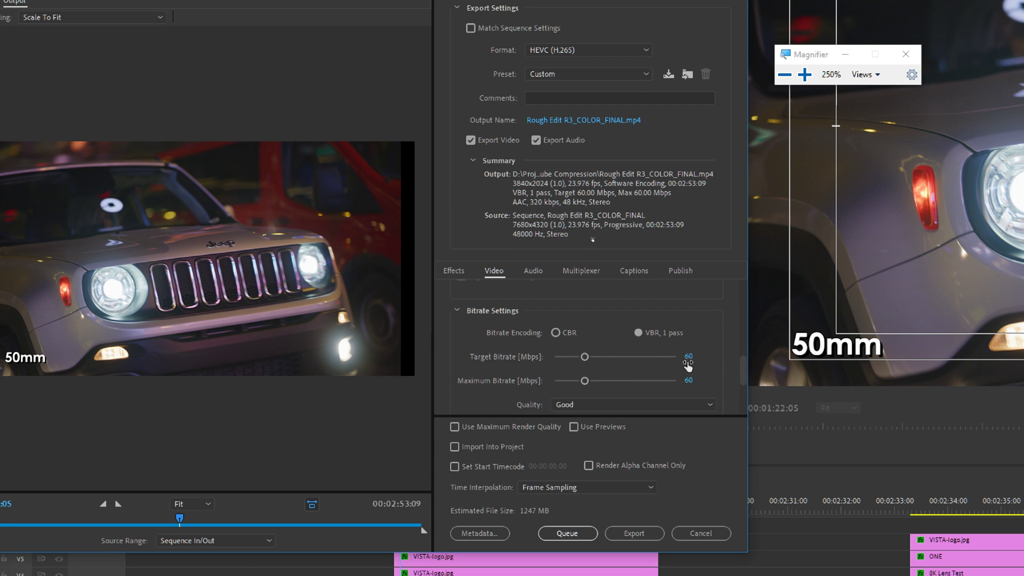
left_click(688, 363)
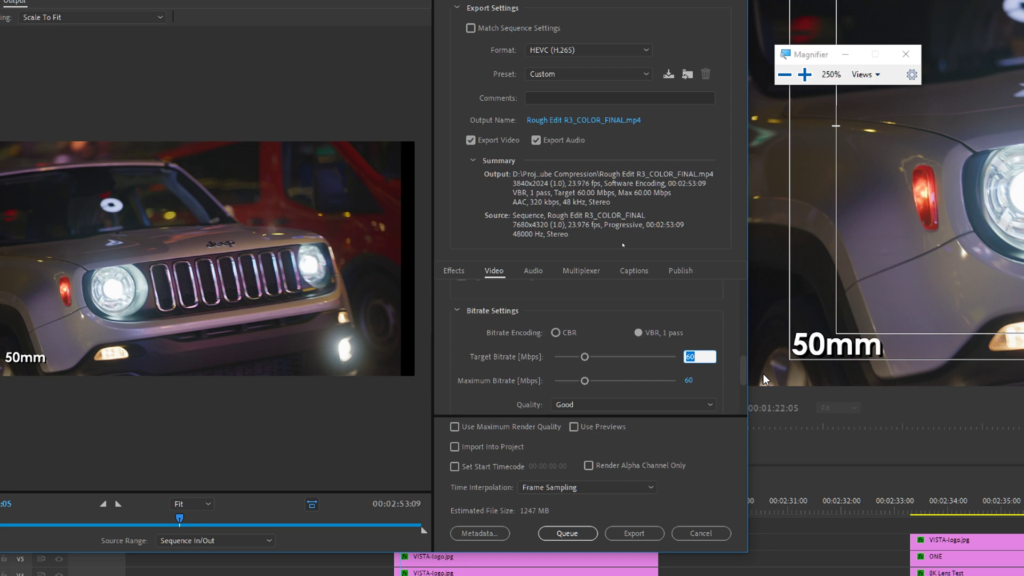
type("200")
key("Return")
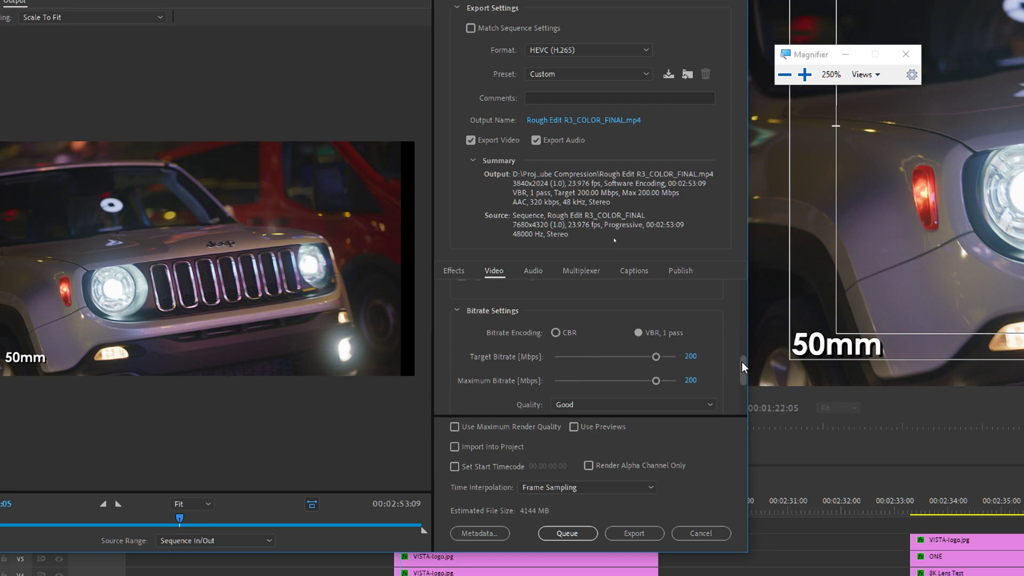
left_click(676, 406)
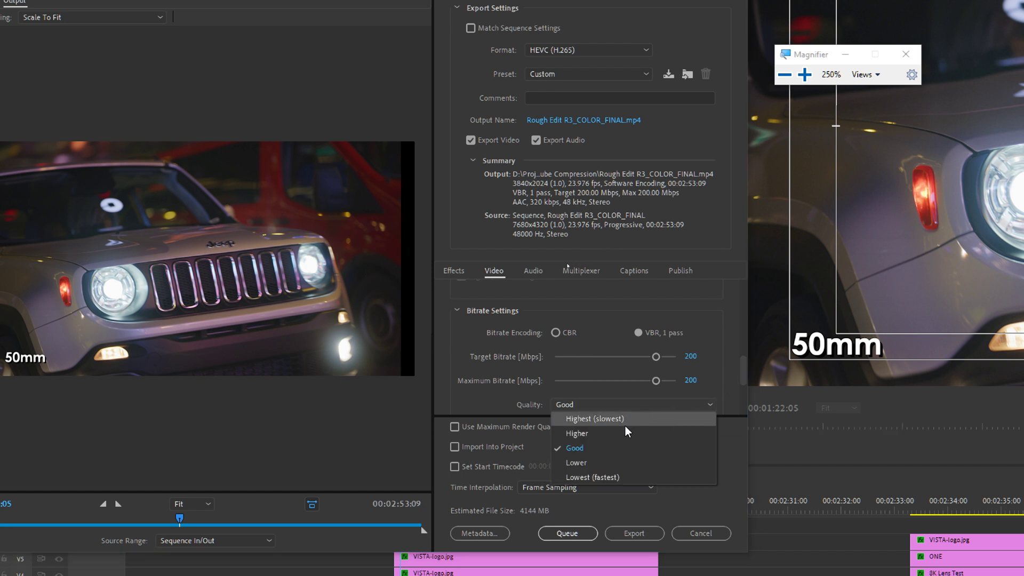
left_click(620, 431)
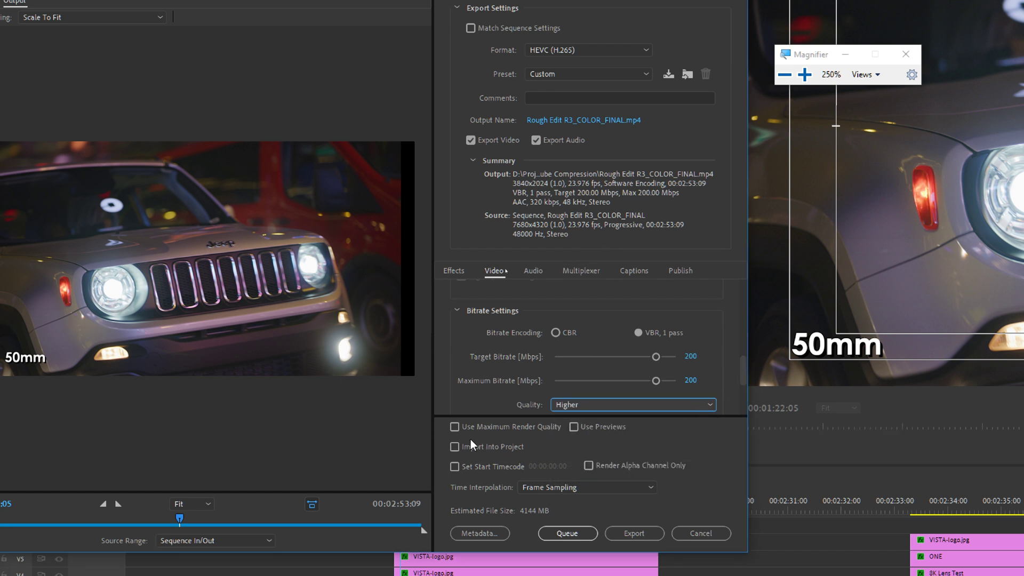
left_click(459, 428)
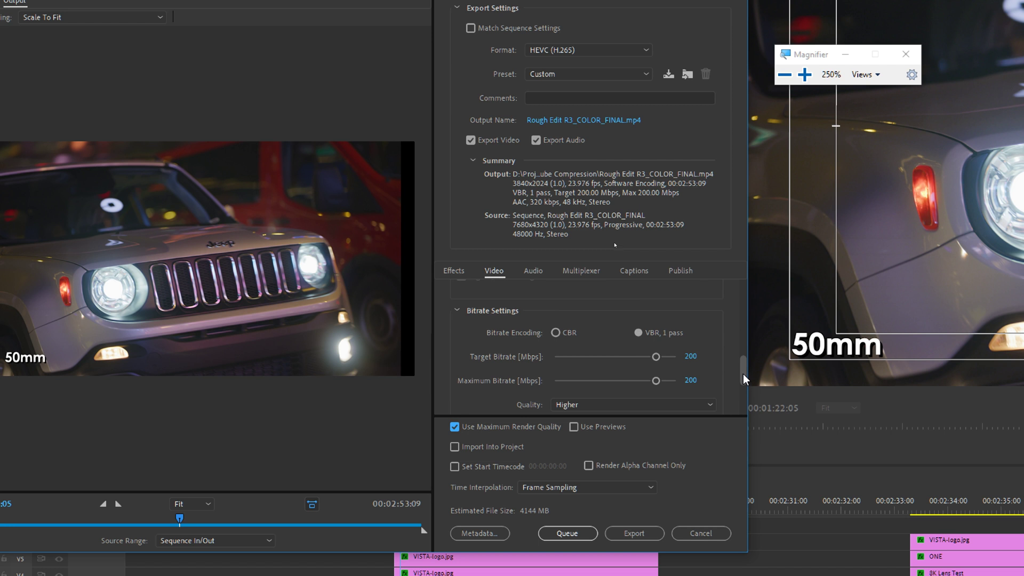
left_click_drag(744, 374, 741, 299)
- Set the HEVC frame size to 1920 width by 1080 height
left_click(560, 331)
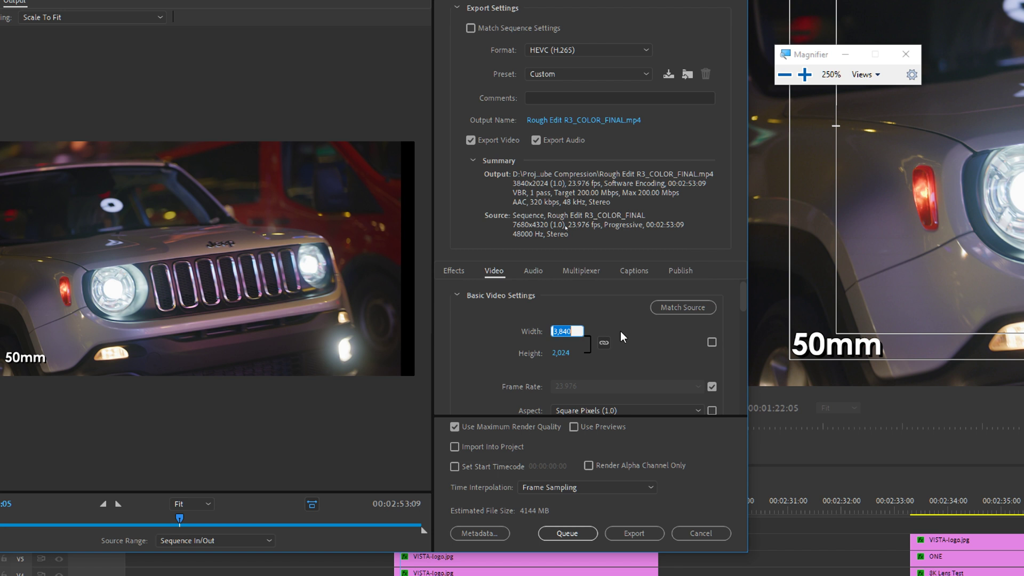
type("1920")
key("Return")
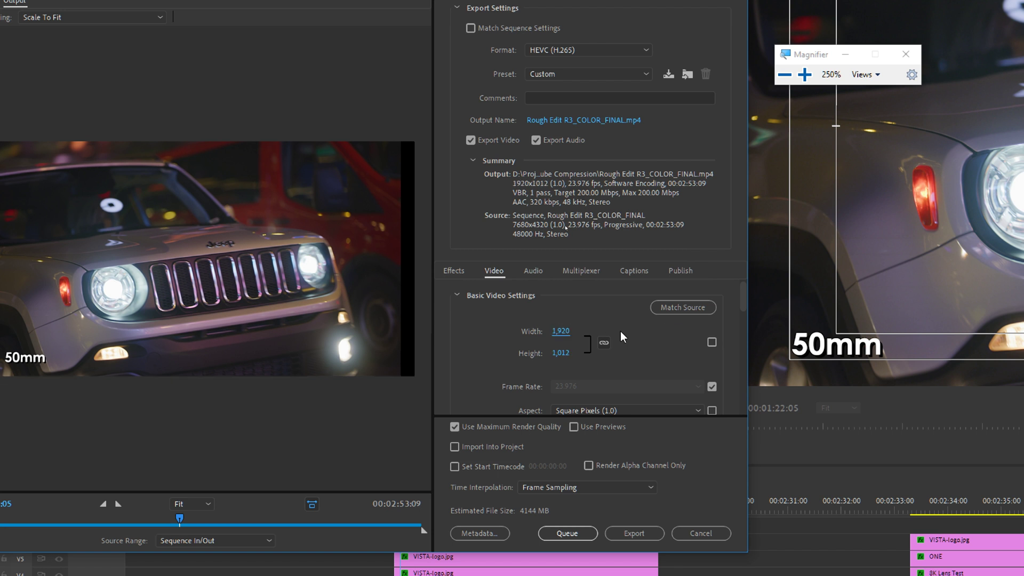
left_click(604, 342)
- Set both Target and Maximum Bitrate to 100 Mbps
left_click_drag(743, 296, 745, 334)
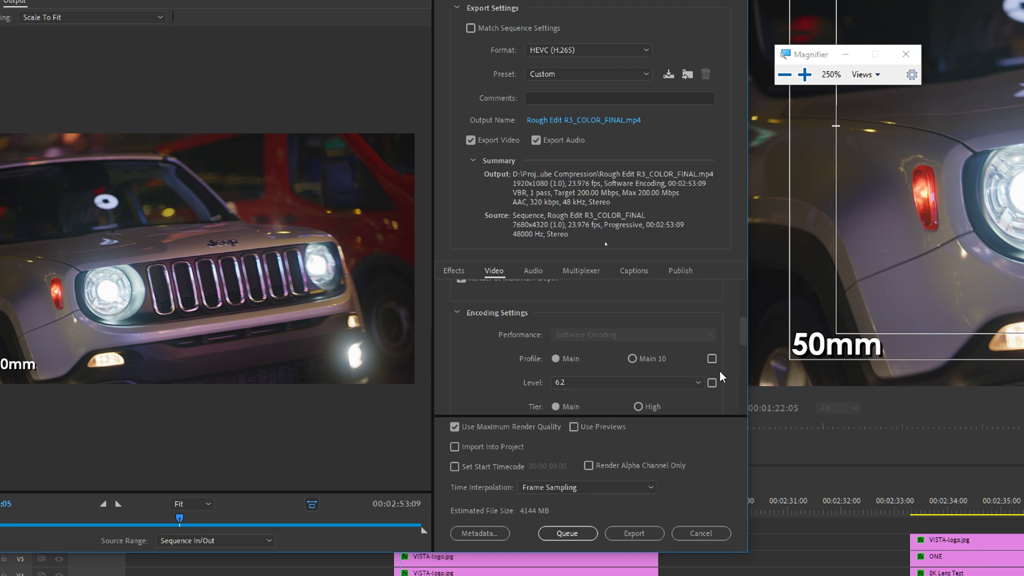
left_click_drag(744, 339, 741, 386)
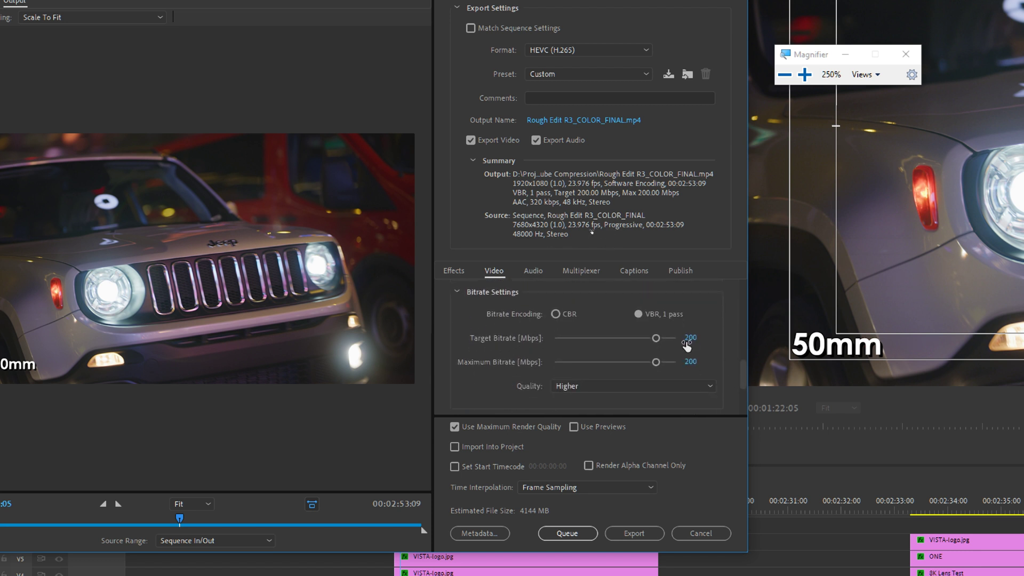
left_click(690, 338)
type("100")
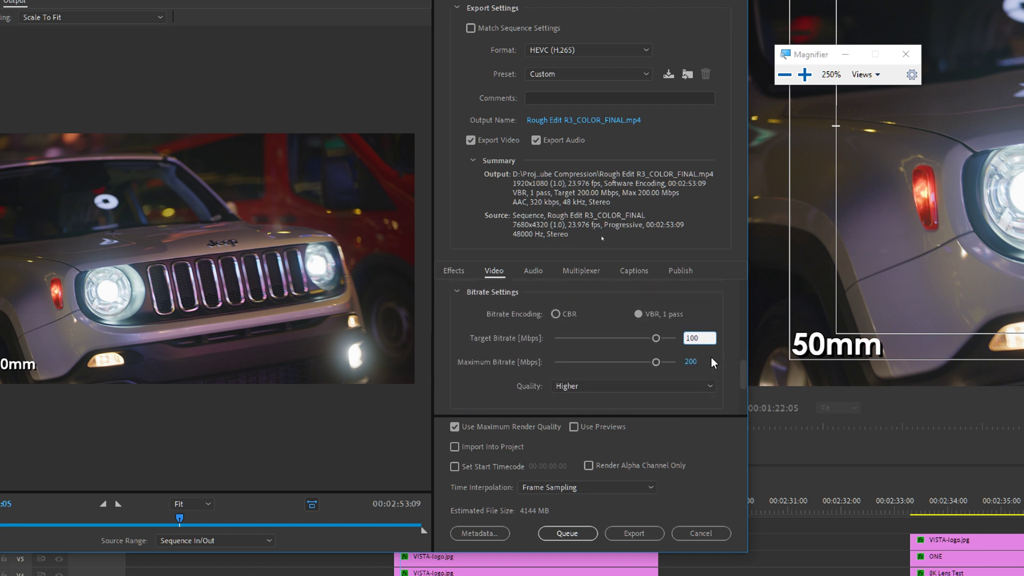
key("Return")
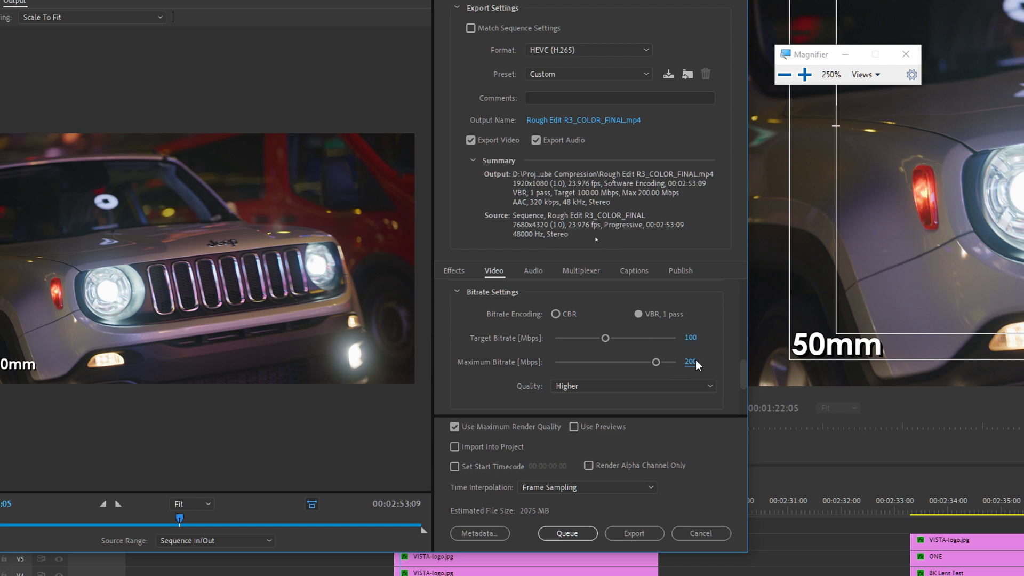
left_click(690, 362)
type("100")
key("Return")
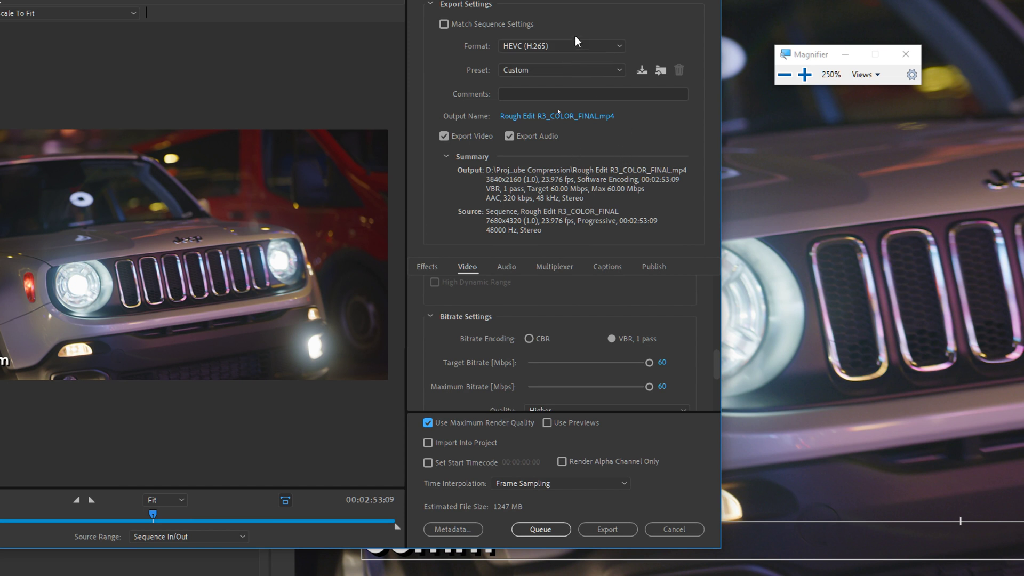
- Change the format to H.264 and apply the YouTube 2160p 4K Ultra HD preset
left_click(605, 45)
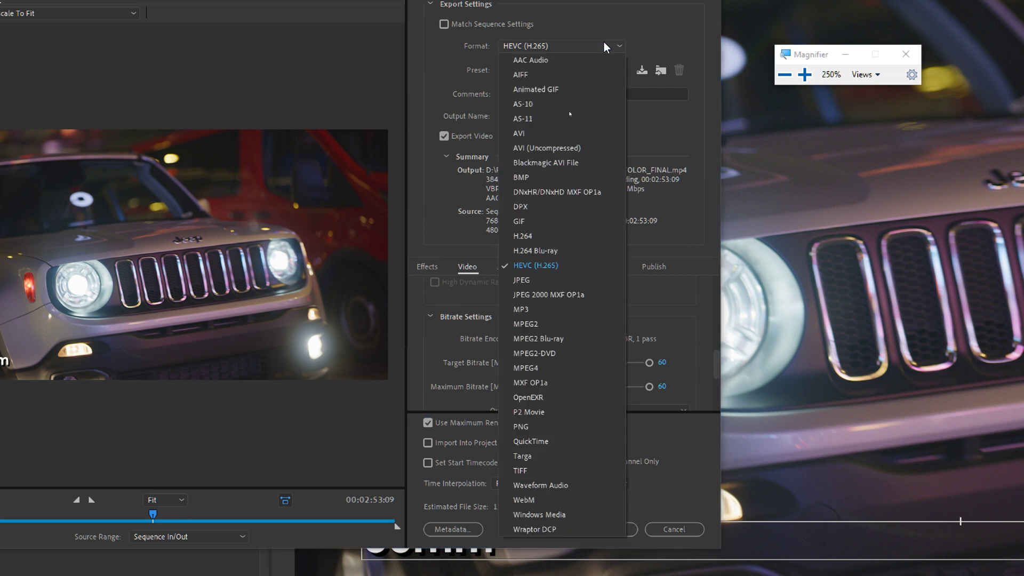
left_click(534, 241)
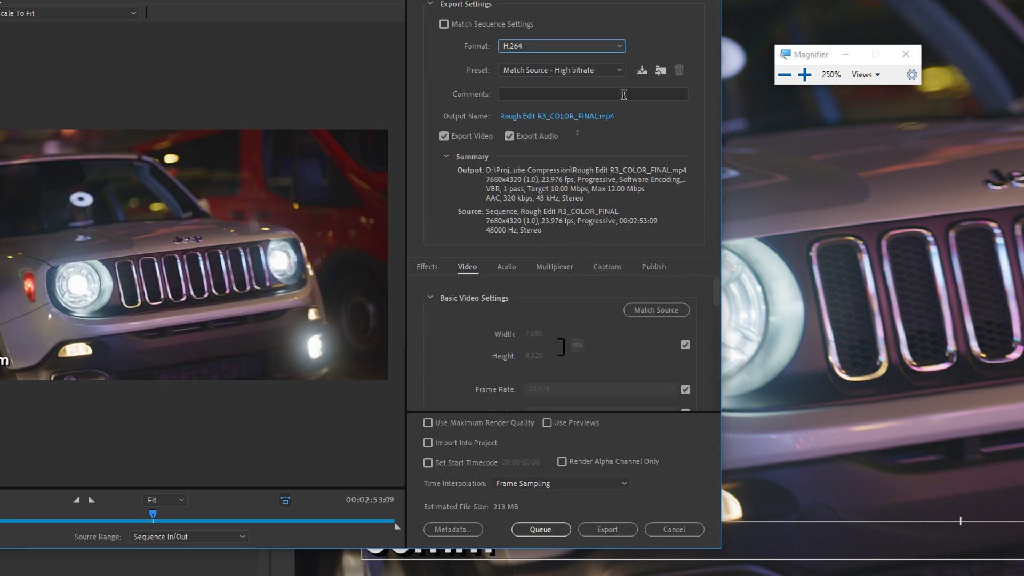
left_click(618, 70)
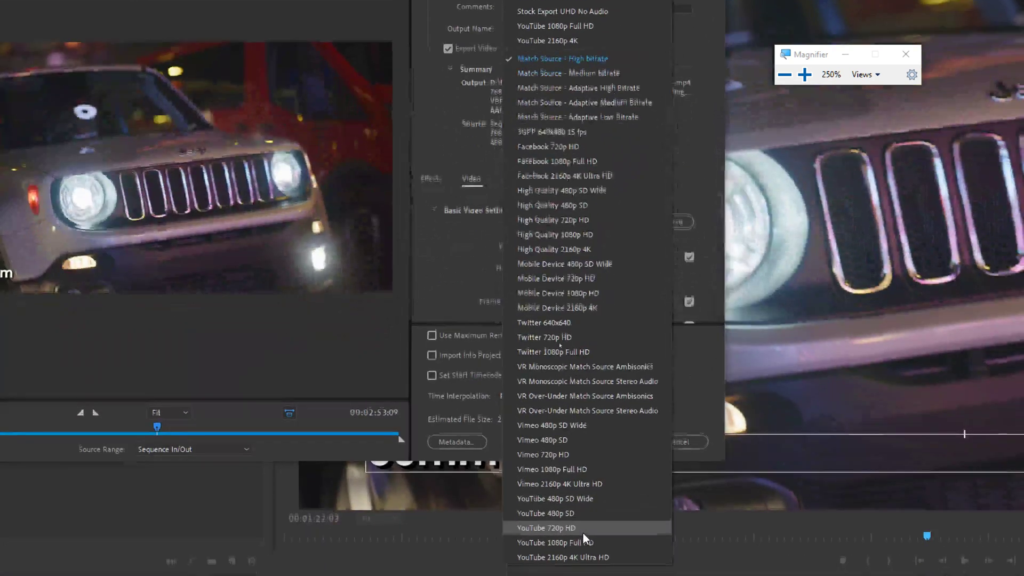
left_click(582, 557)
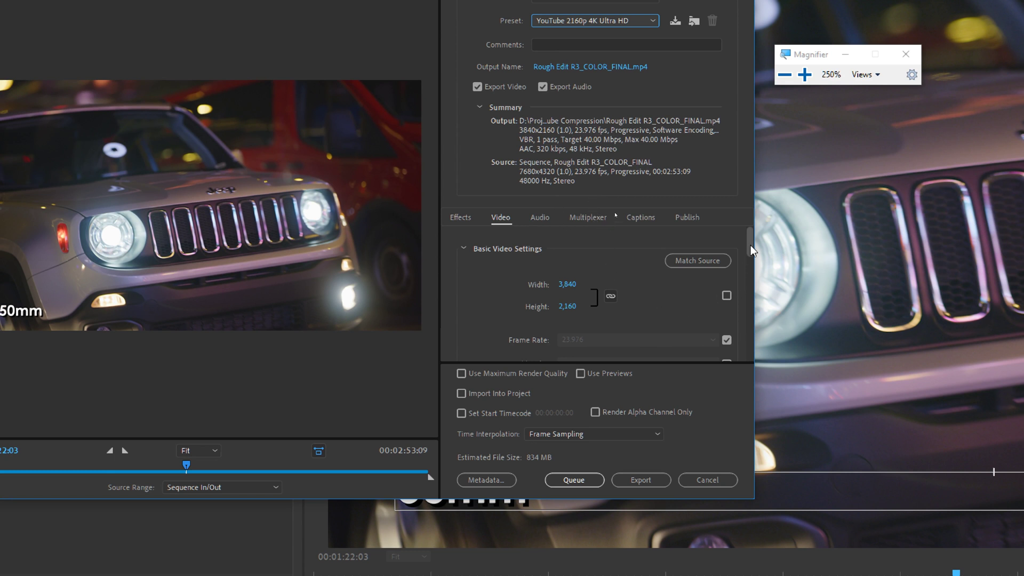
left_click_drag(750, 246, 747, 276)
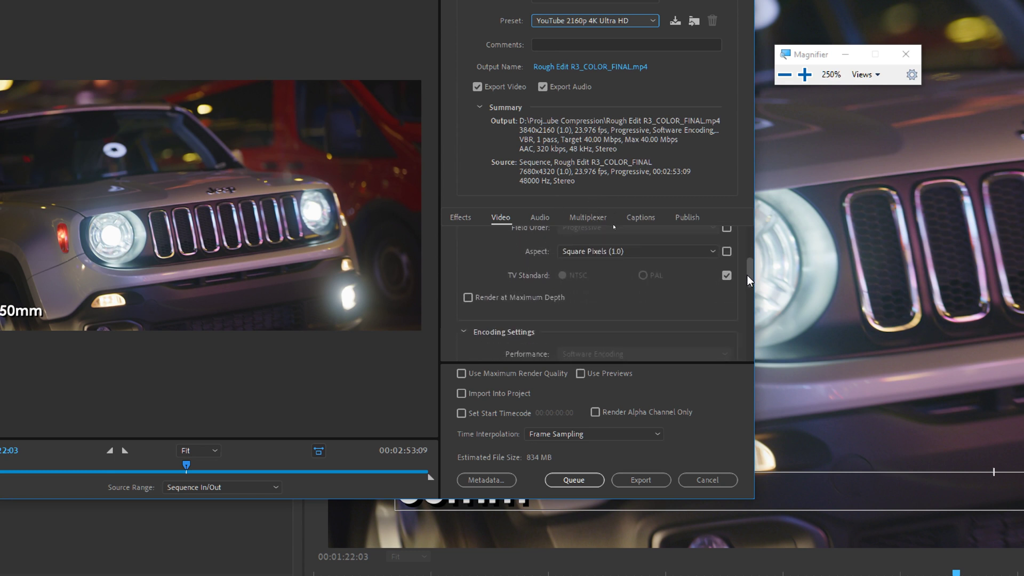
- Enable Render at Maximum Depth and use VBR 2 pass encoding at a 200 Mbps target bitrate
left_click(466, 297)
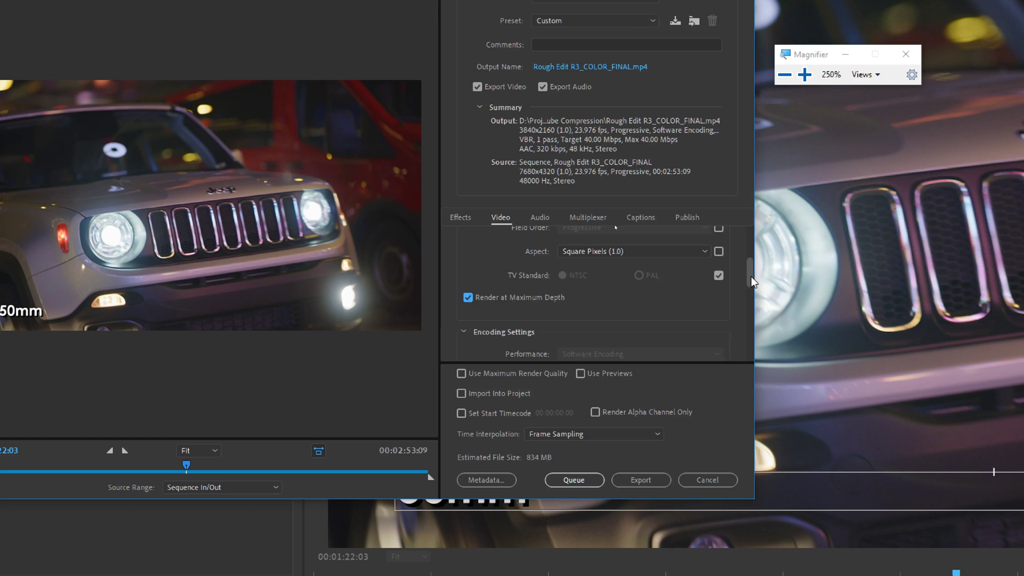
left_click_drag(751, 276, 748, 301)
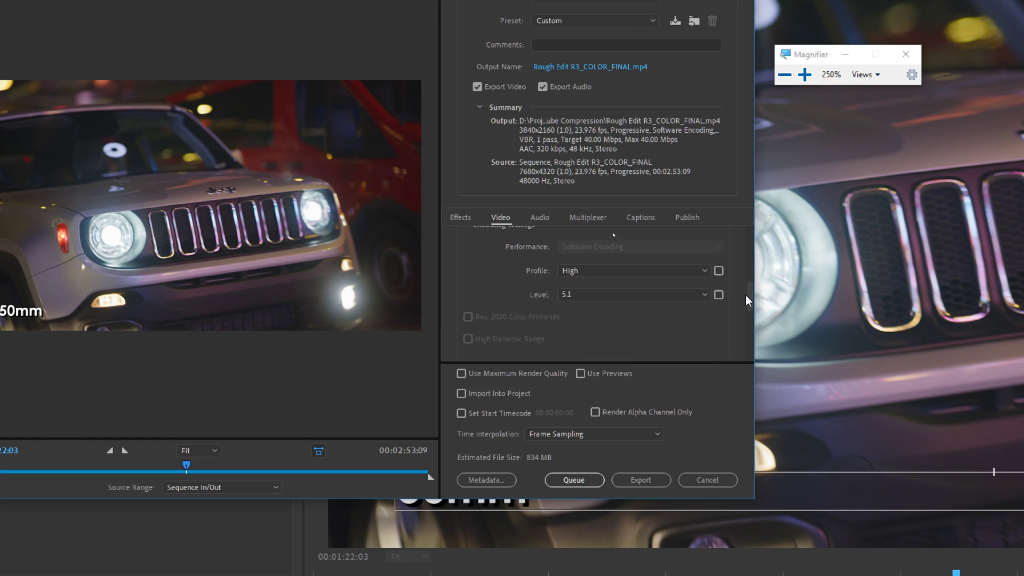
left_click_drag(746, 295, 752, 326)
left_click(642, 271)
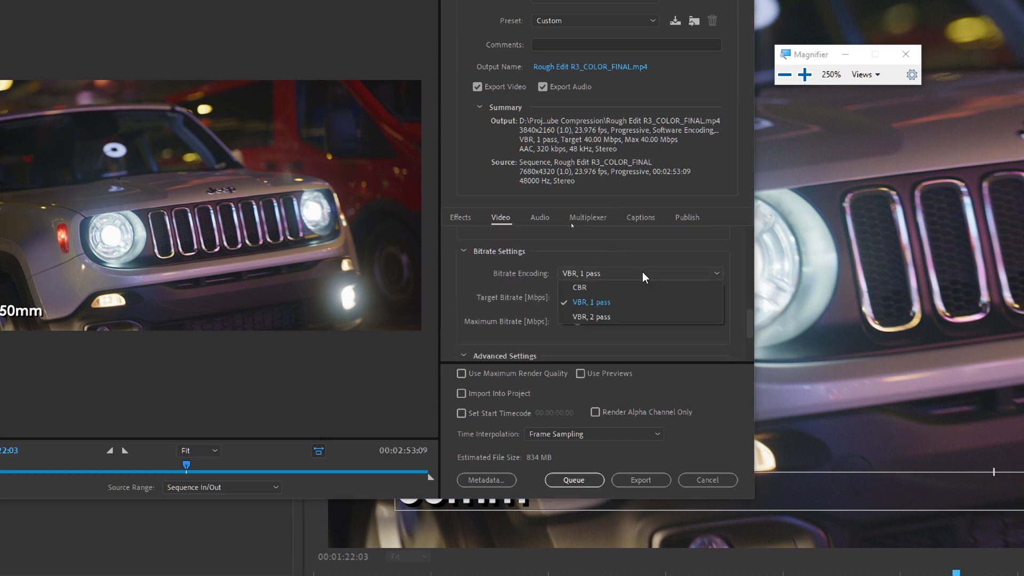
left_click(594, 319)
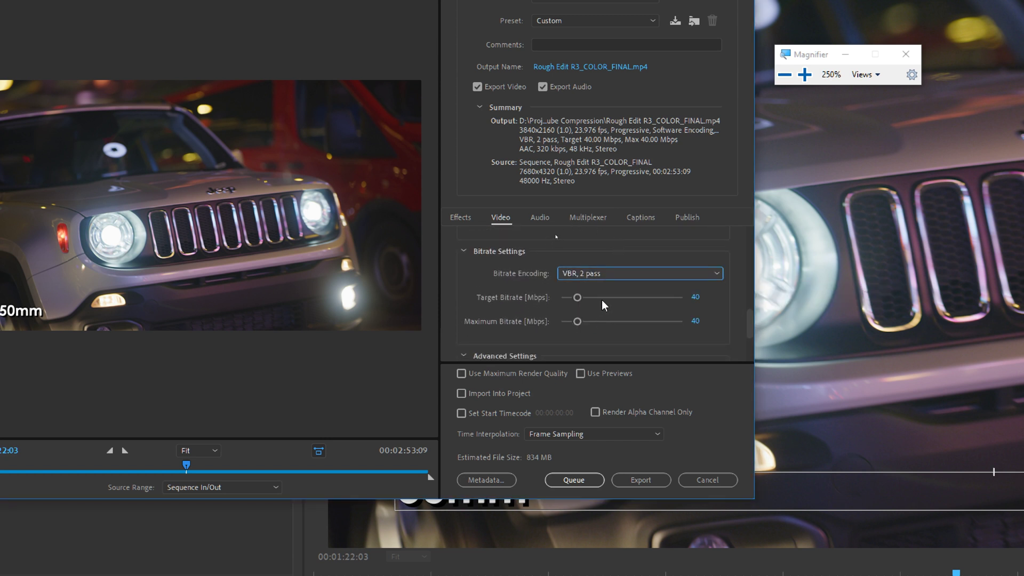
left_click(695, 297)
type("200")
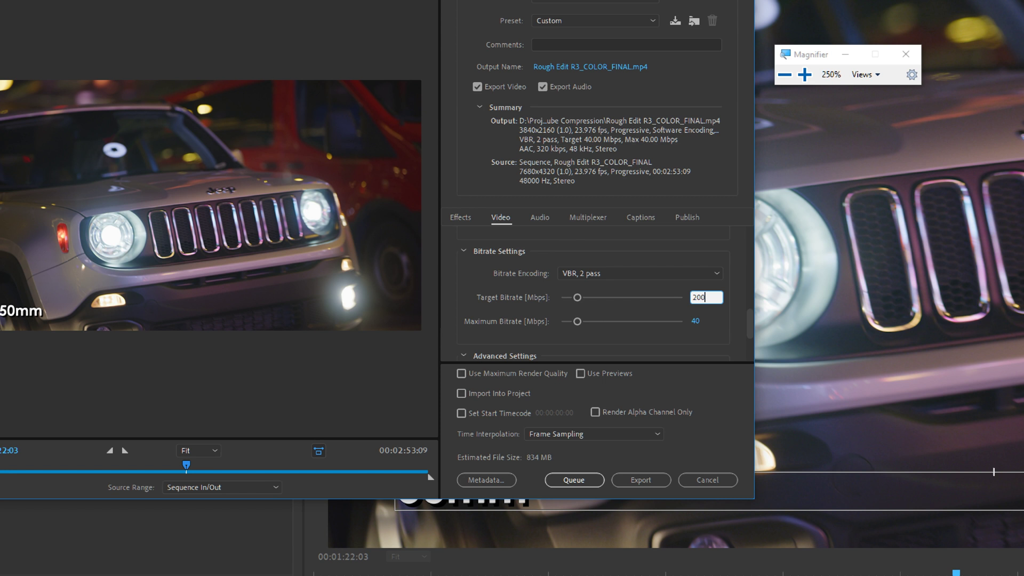
key("Return")
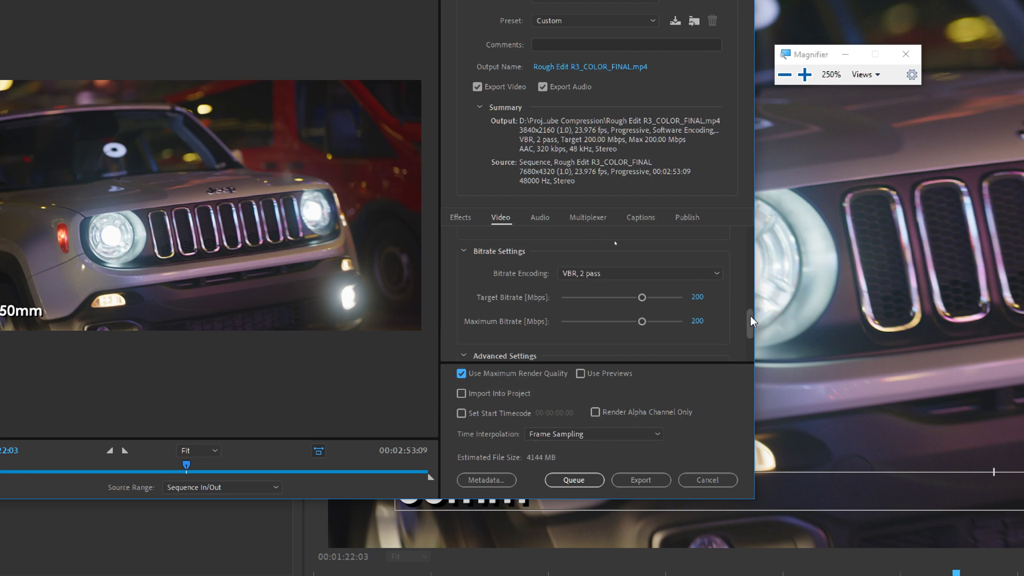
left_click_drag(751, 316, 740, 231)
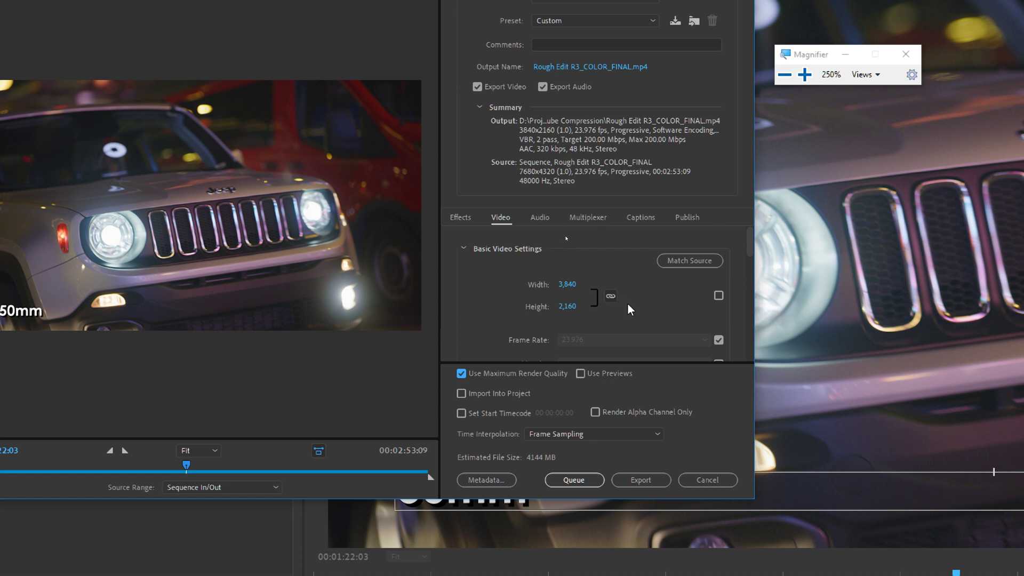
- Enter 4096 as the H.264 export width
left_click(567, 284)
type("4096")
key("Return")
left_click_drag(750, 236, 748, 295)
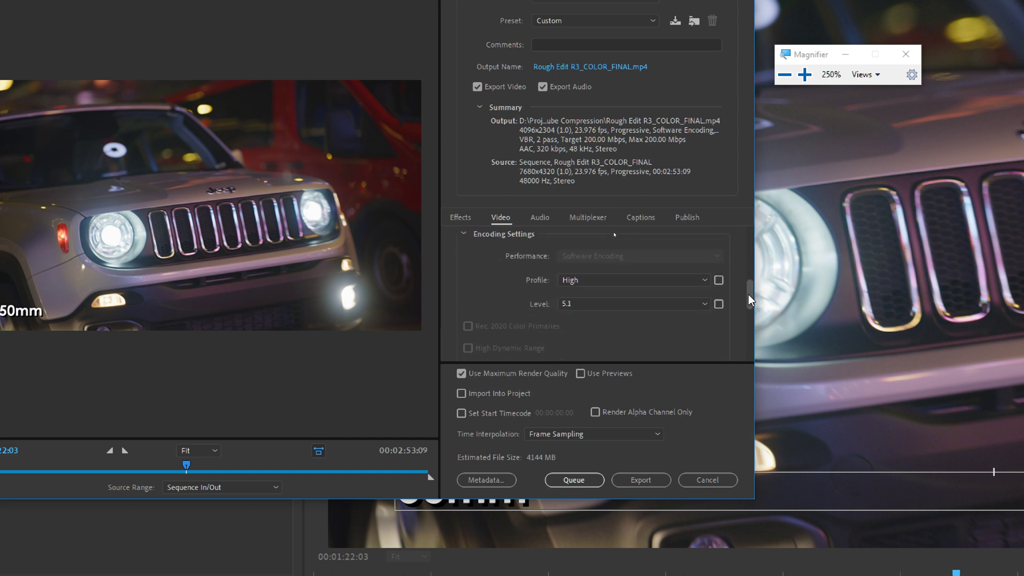
- Raise the H.264 level to 6.2, enlarging the frame to 8192x4320
left_click(701, 303)
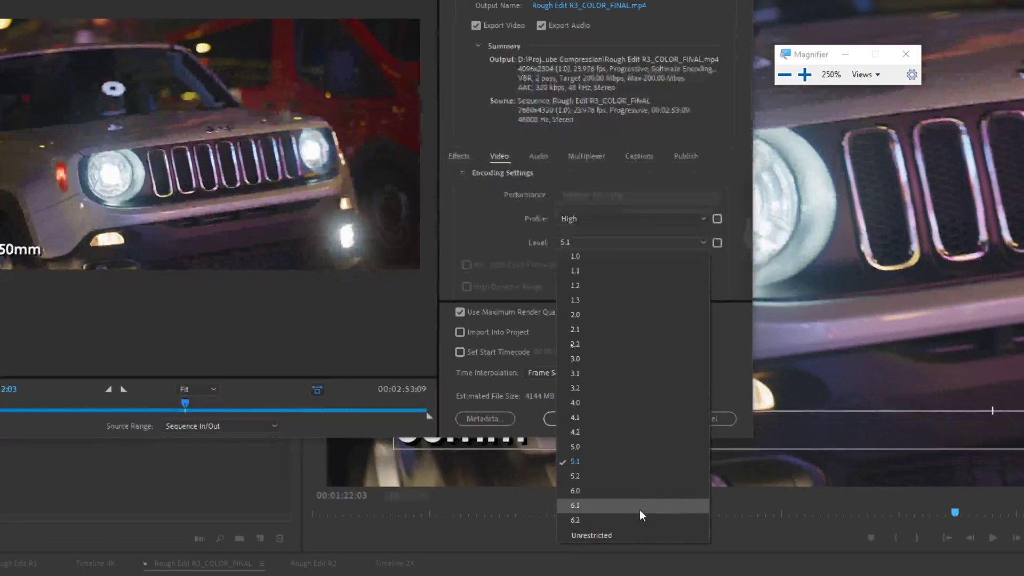
left_click(633, 518)
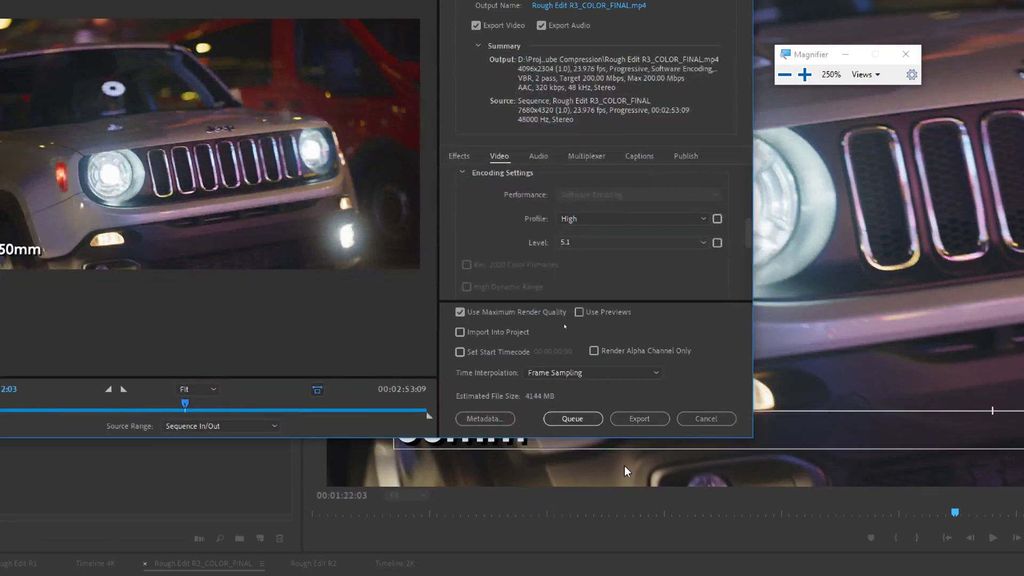
scroll(612, 298, "up", 5)
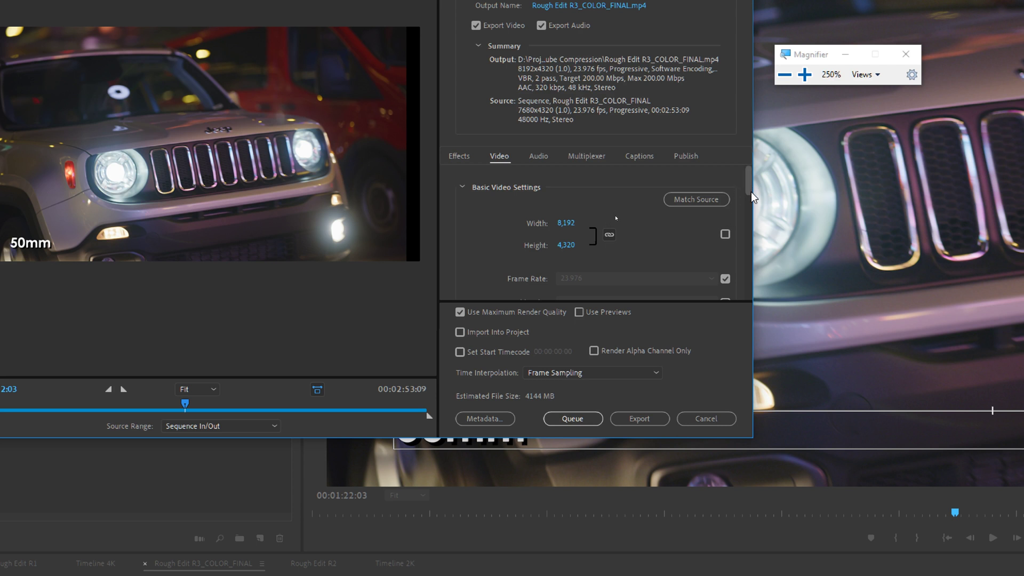
left_click_drag(751, 197, 743, 244)
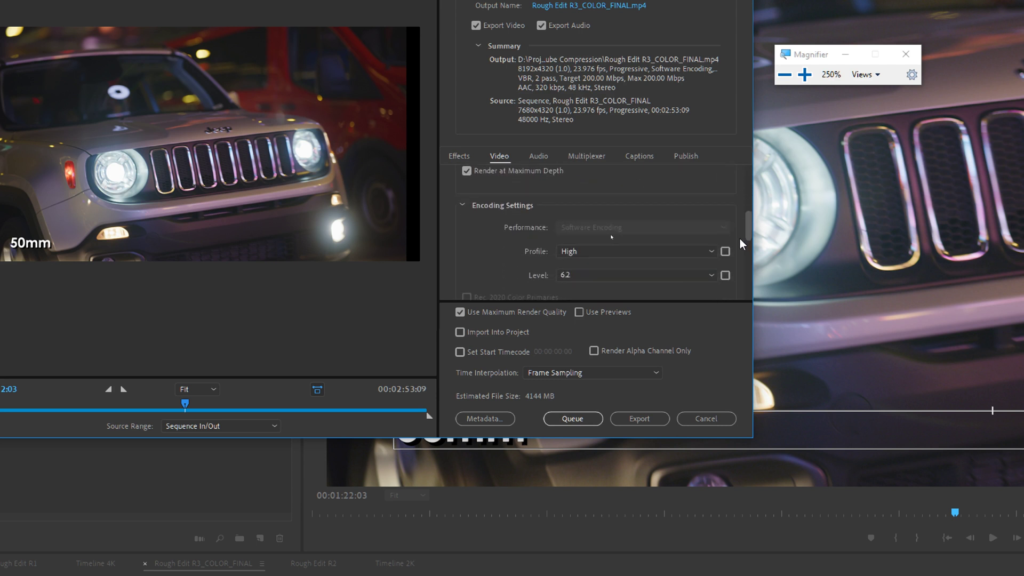
- Set the export width to 7680
scroll(600, 202, "up", 5)
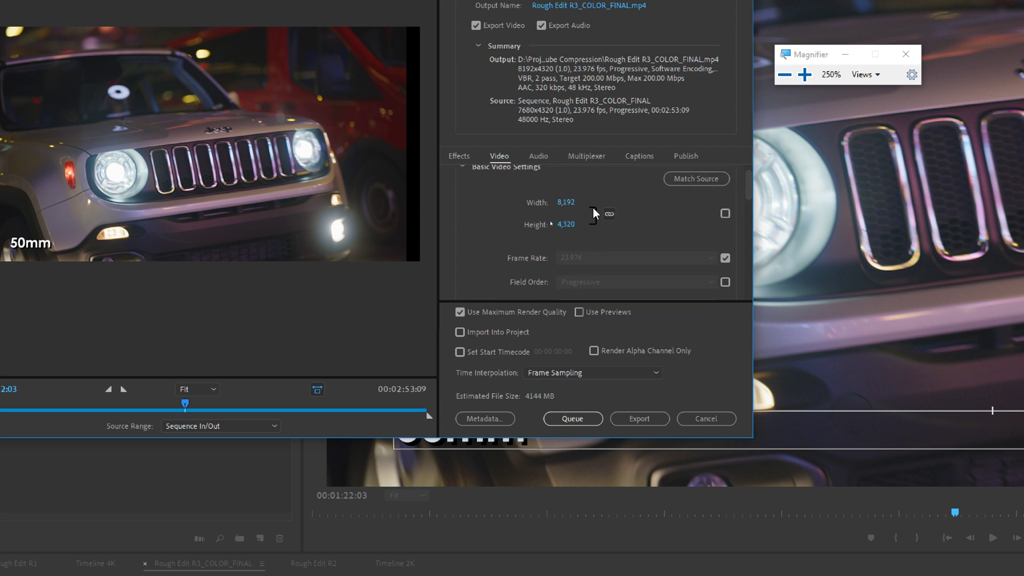
left_click(565, 202)
type("7680")
key("Return")
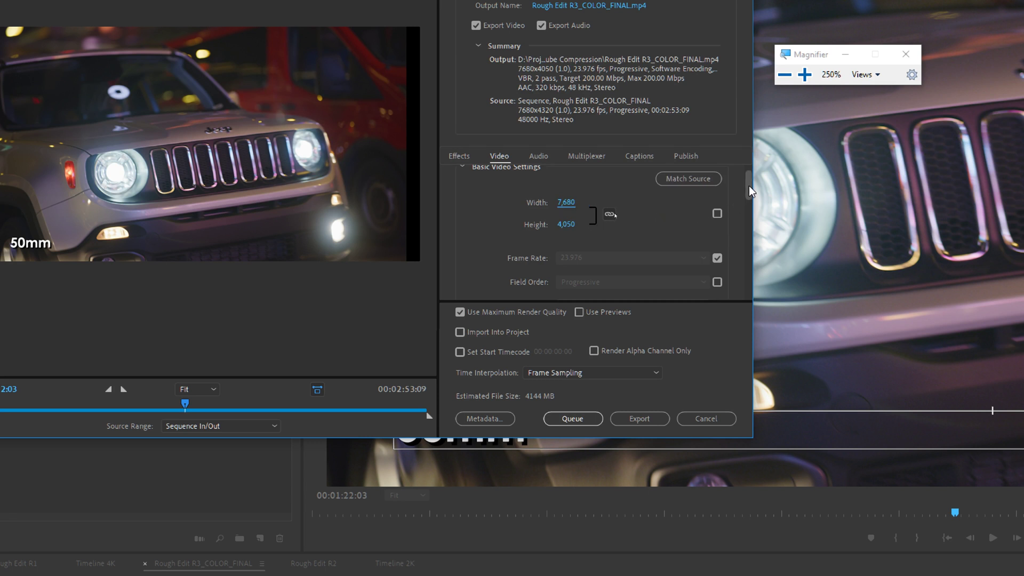
- Raise the Target Bitrate to 400 Mbps, matching a 400 Mbps maximum
left_click_drag(751, 191, 747, 264)
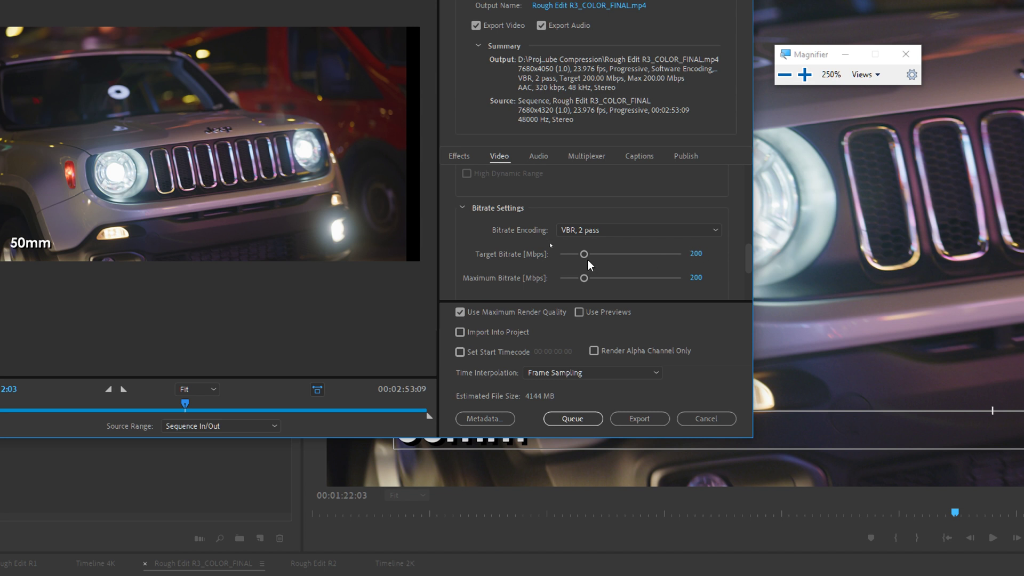
left_click_drag(584, 254, 608, 259)
left_click(705, 252)
type("400")
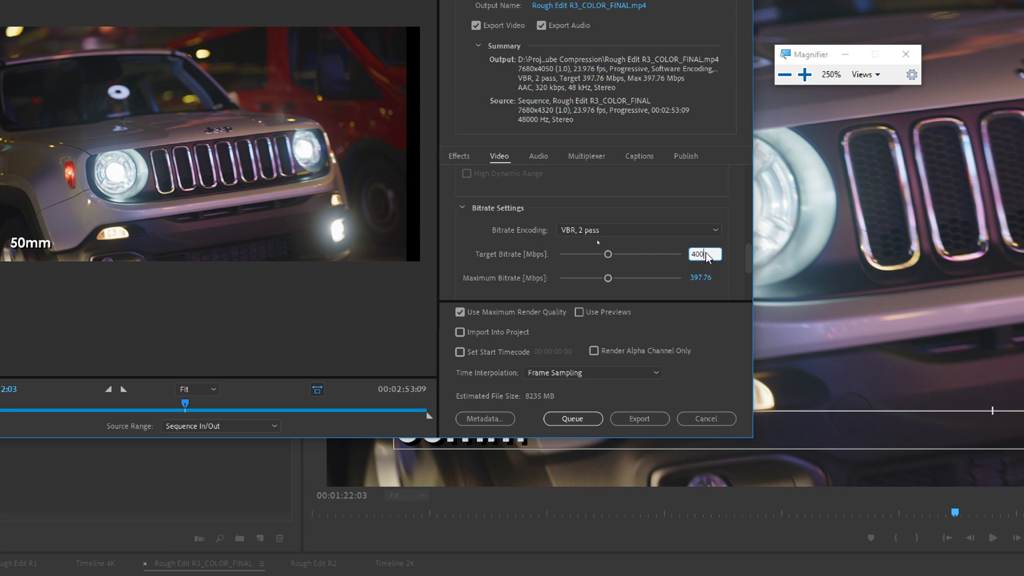
key("Return")
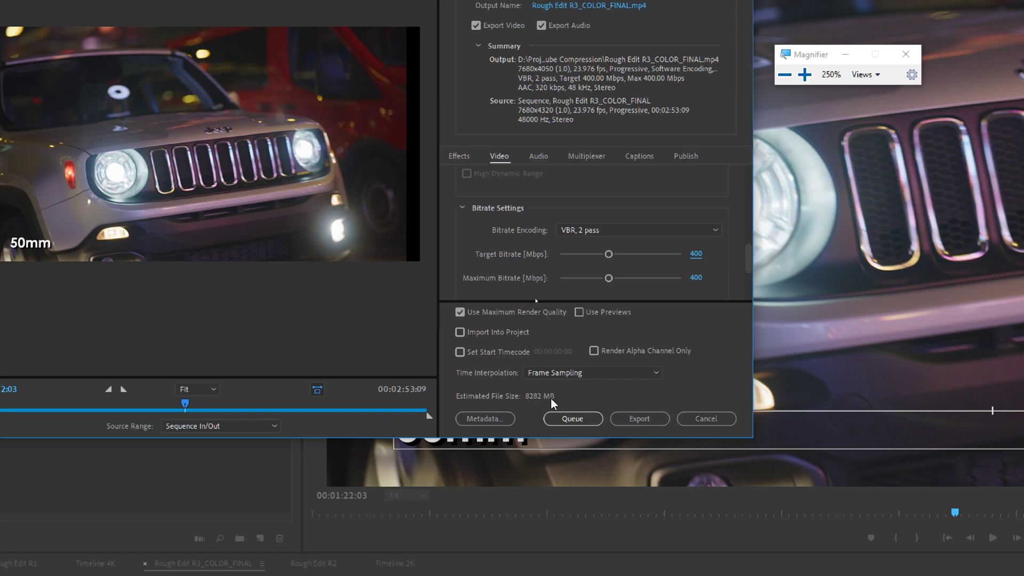